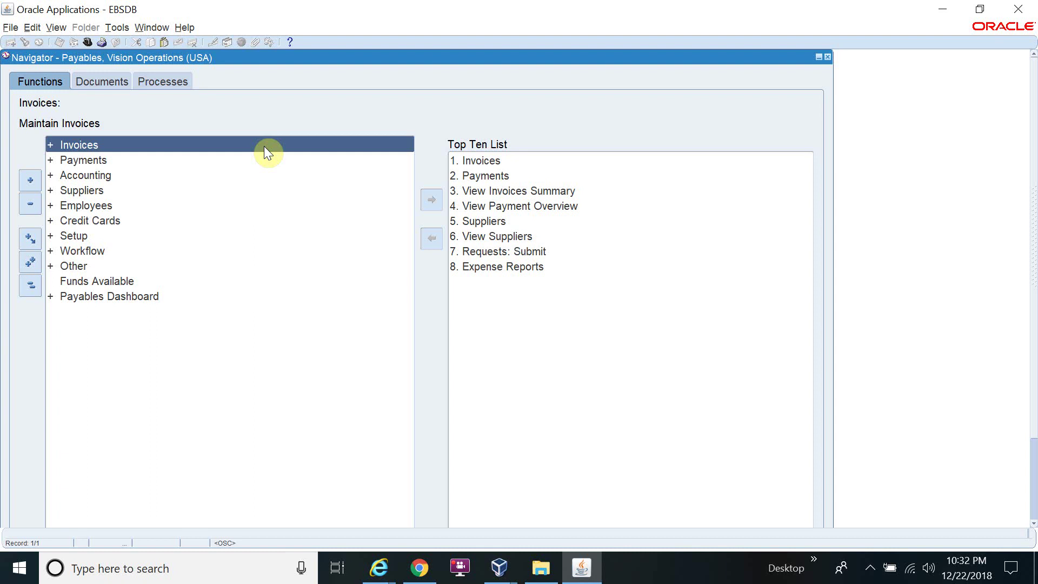
- In the Navigator, open the Special Calendar form under Setup > Calendar
double_click(82, 235)
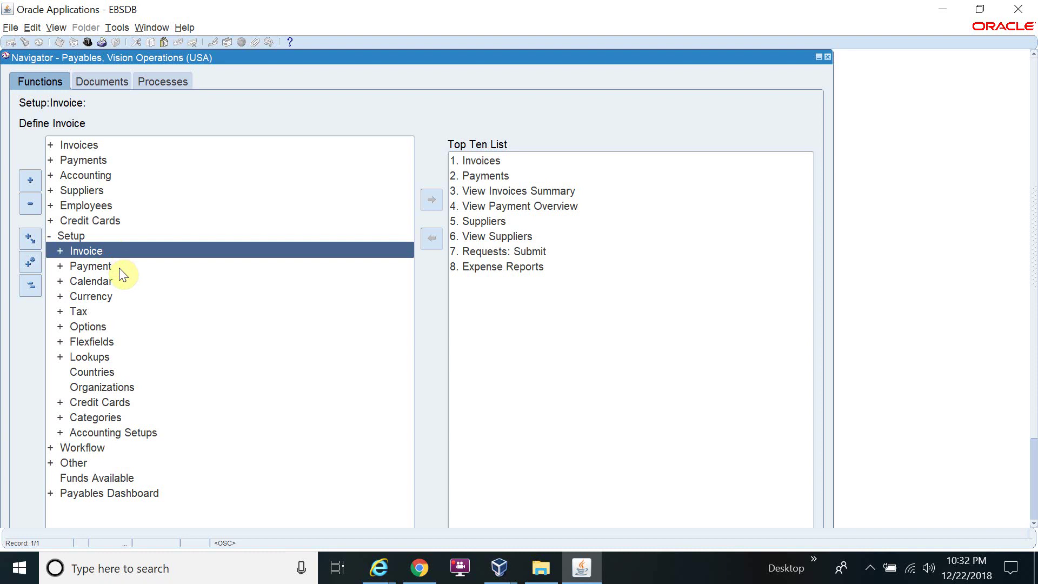
double_click(106, 281)
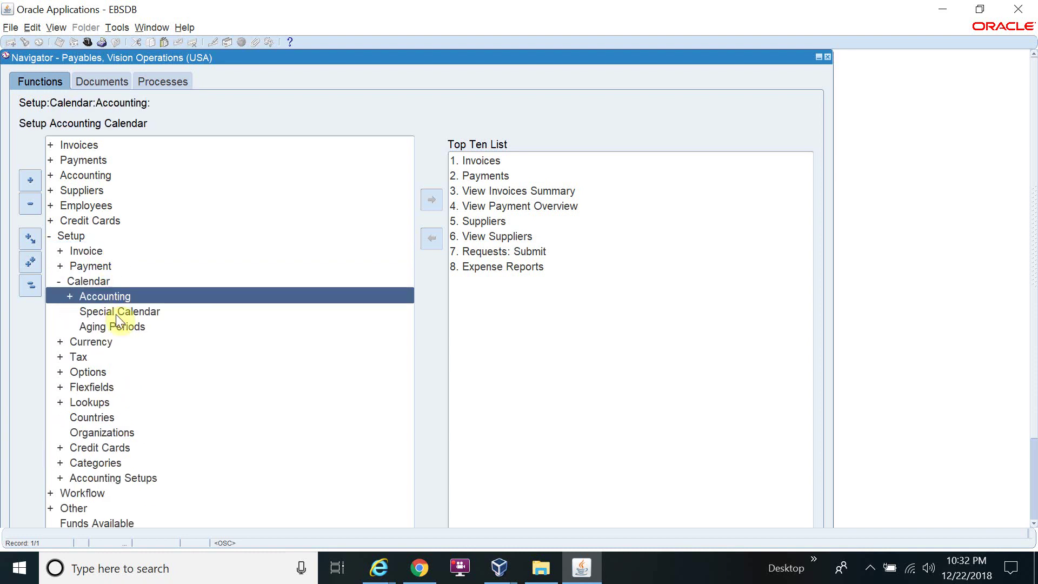
double_click(115, 312)
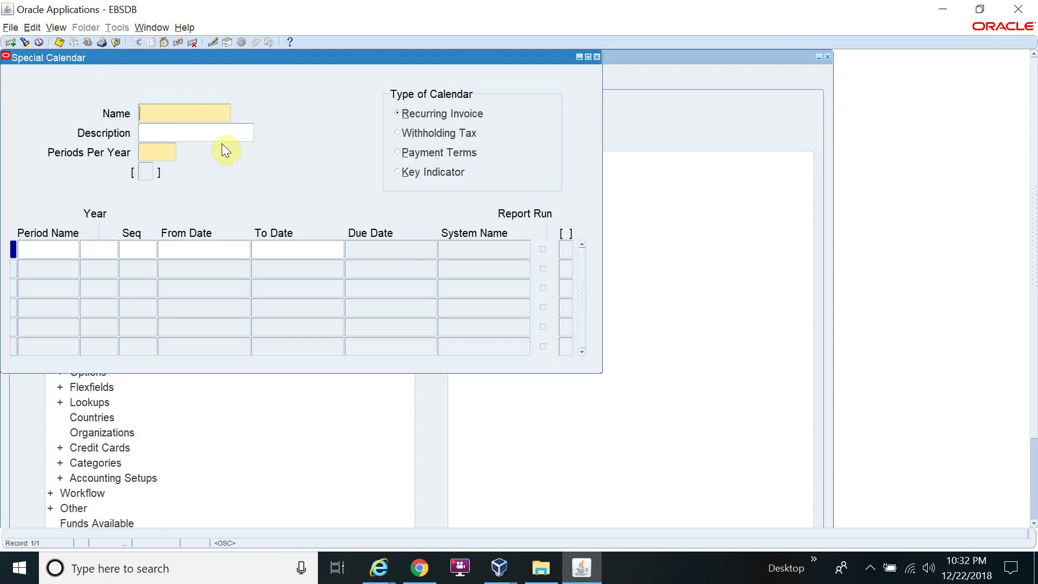
- Name the calendar Recuuring_Cal with 12 periods per year
text(Recuuring_Cal)
click(162, 155)
text(12)
- Enter the first period Jan-16, year 2016, from 01-JAN-2016 to 31-JAN-2016
click(70, 252)
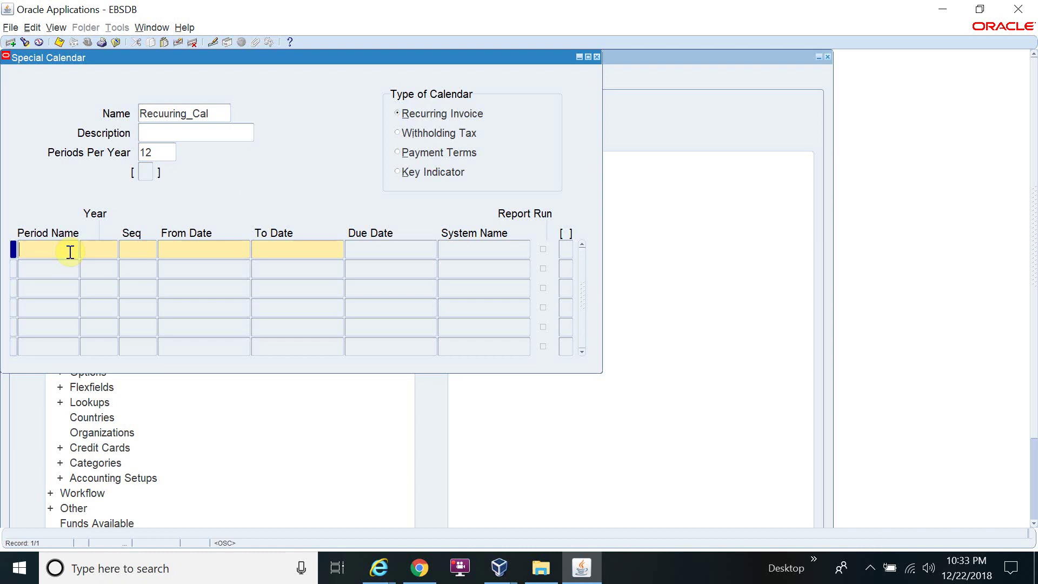
text(Jan-16)
key(Tab)
text(2016)
key(Tab)
key(Tab)
text(01)
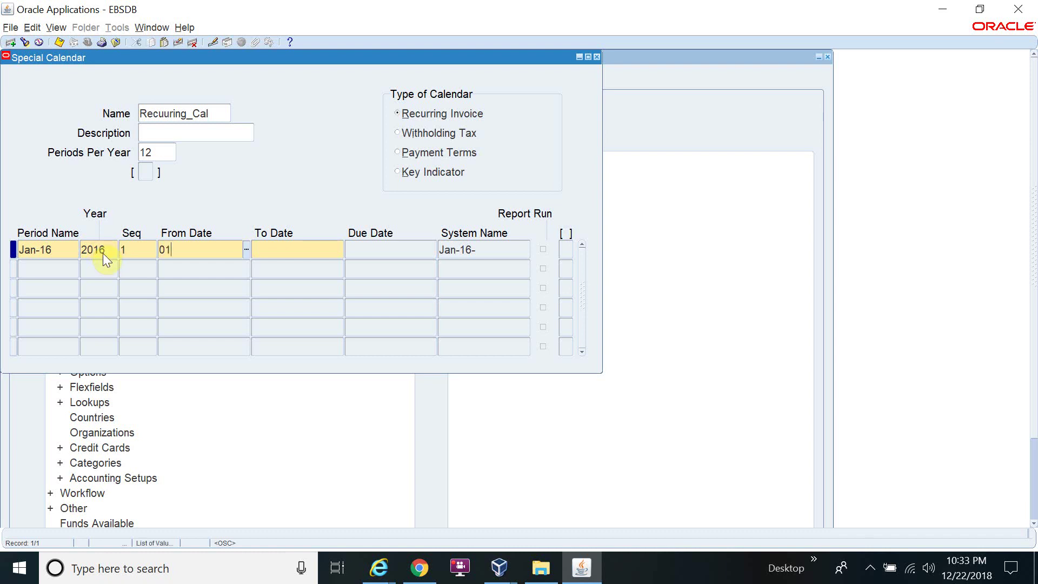
text(JAN18)
key(BackSpace)
text(6)
key(Tab)
text(31JAN16)
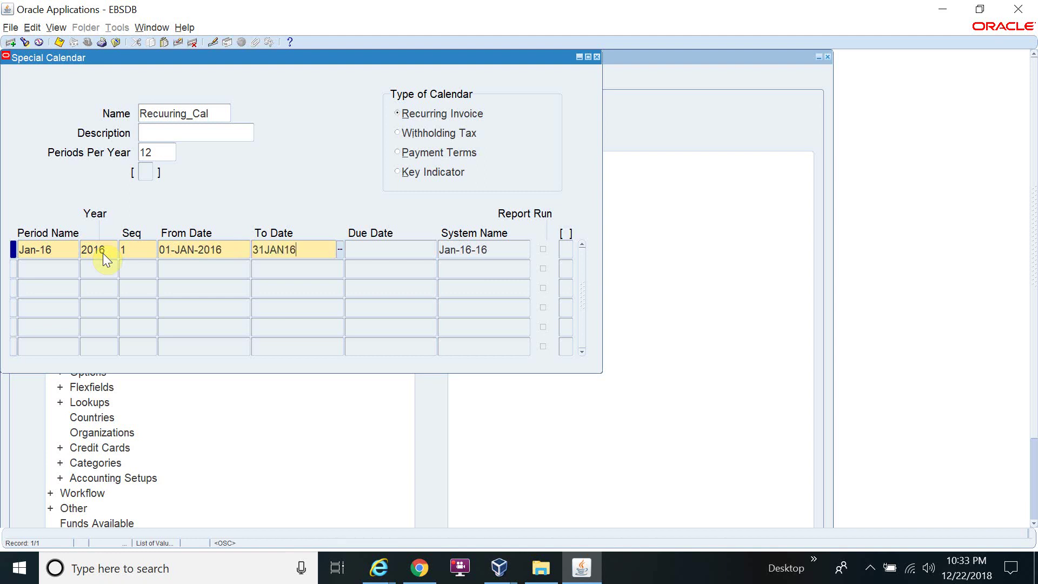
key(Tab)
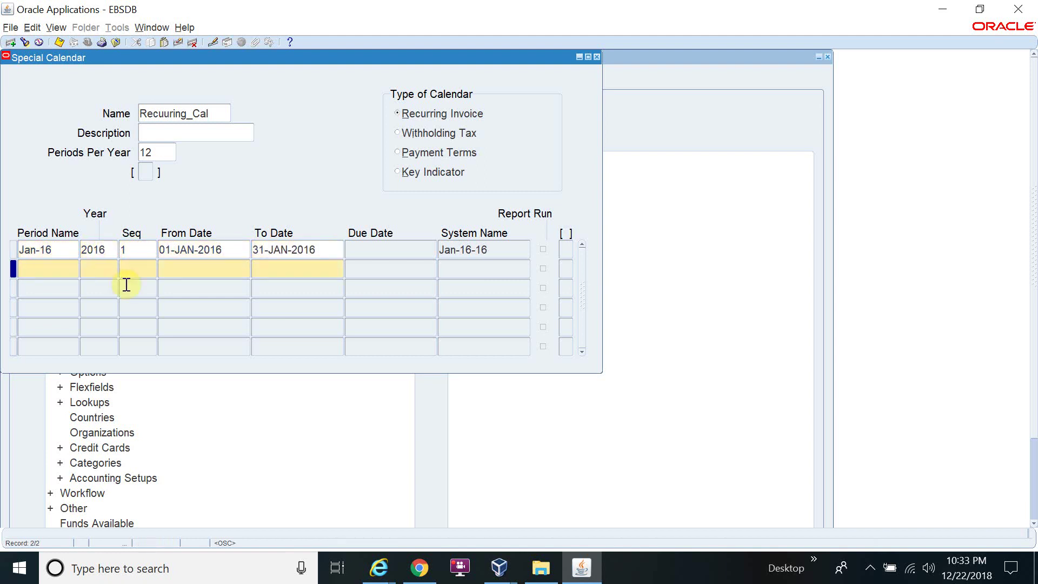
- Rename the first period from Jan-16 to Jan
click(66, 253)
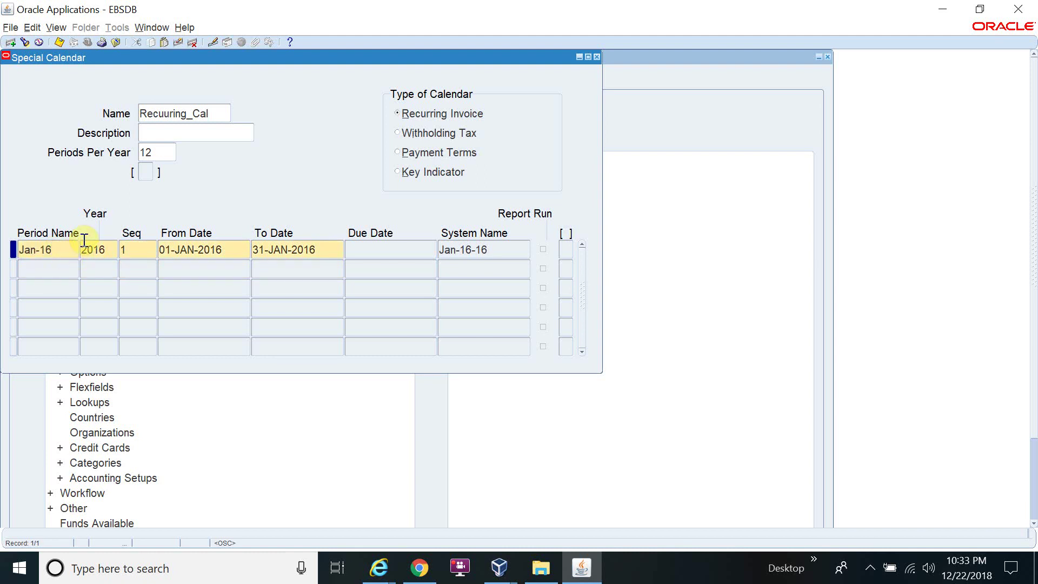
key(BackSpace)
key(Tab)
- Add the Feb period ending 28-FEB-2016 and begin a Mar row
click(48, 272)
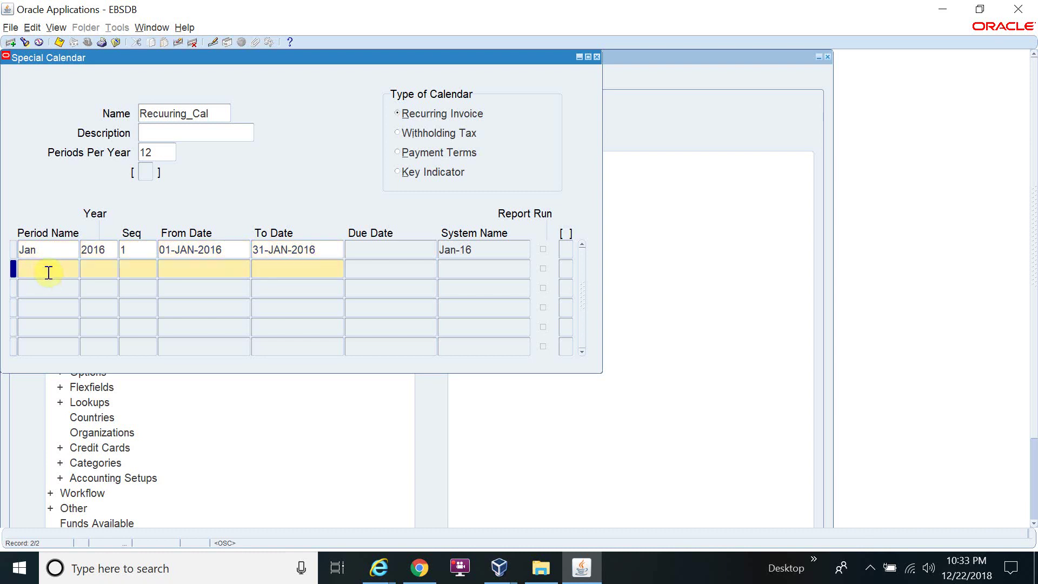
text(Feb)
key(Tab)
key(Tab)
key(Tab)
key(Tab)
text(28-FEB-201)
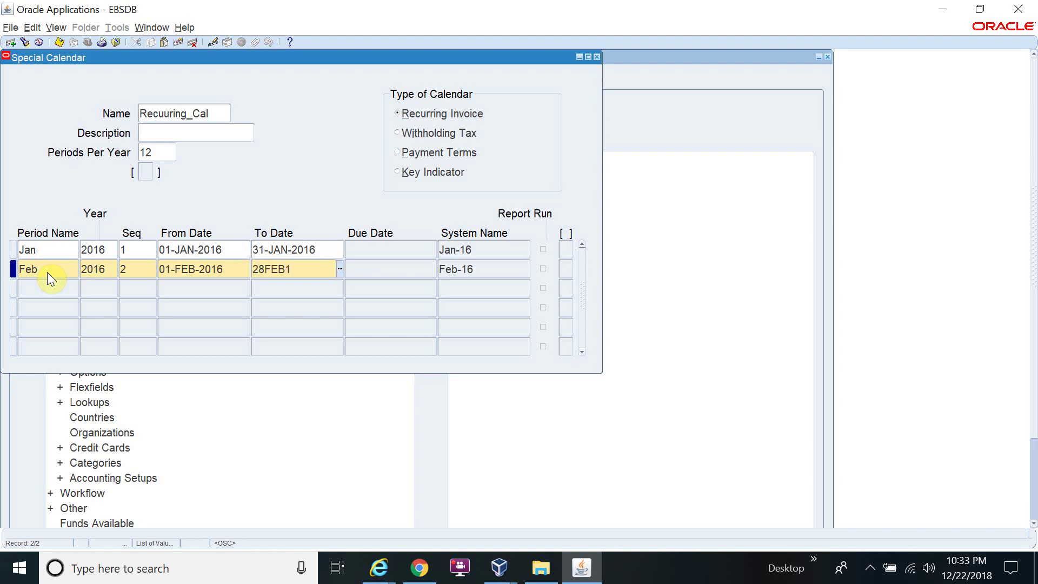
text(6)
key(Tab)
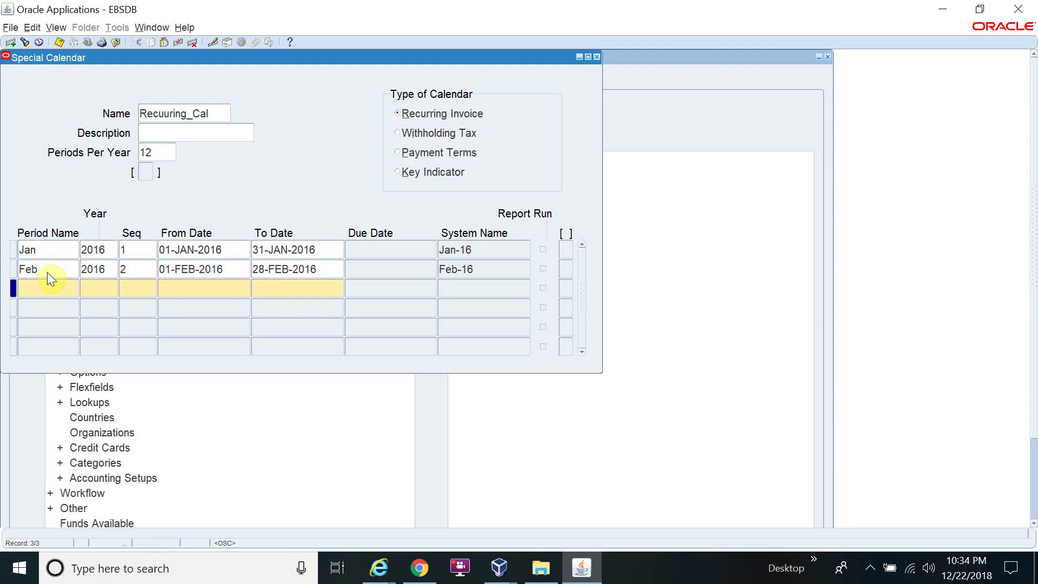
text(Mar)
key(Tab)
key(Tab)
key(Tab)
key(Tab)
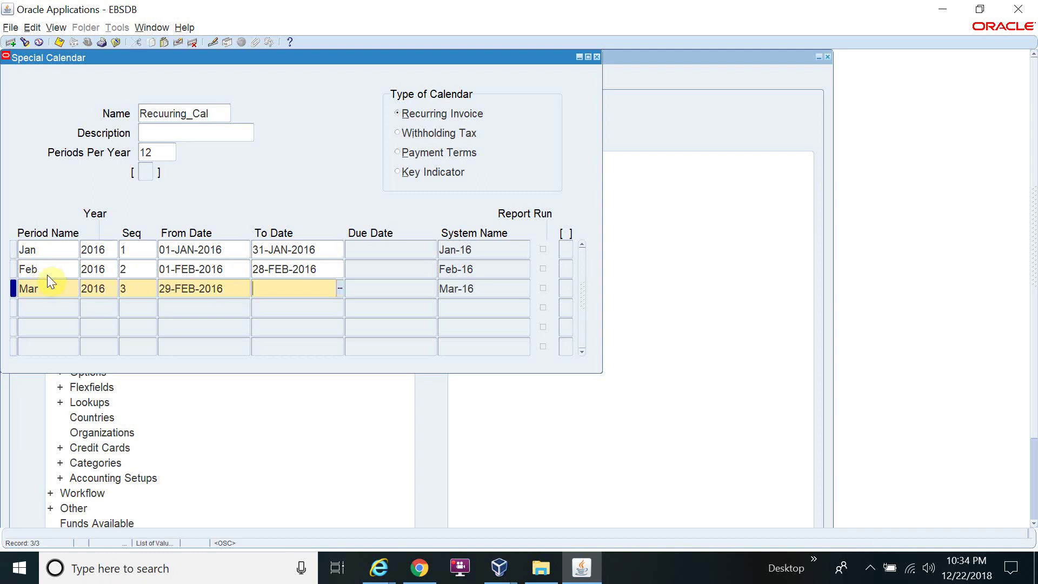
click(273, 269)
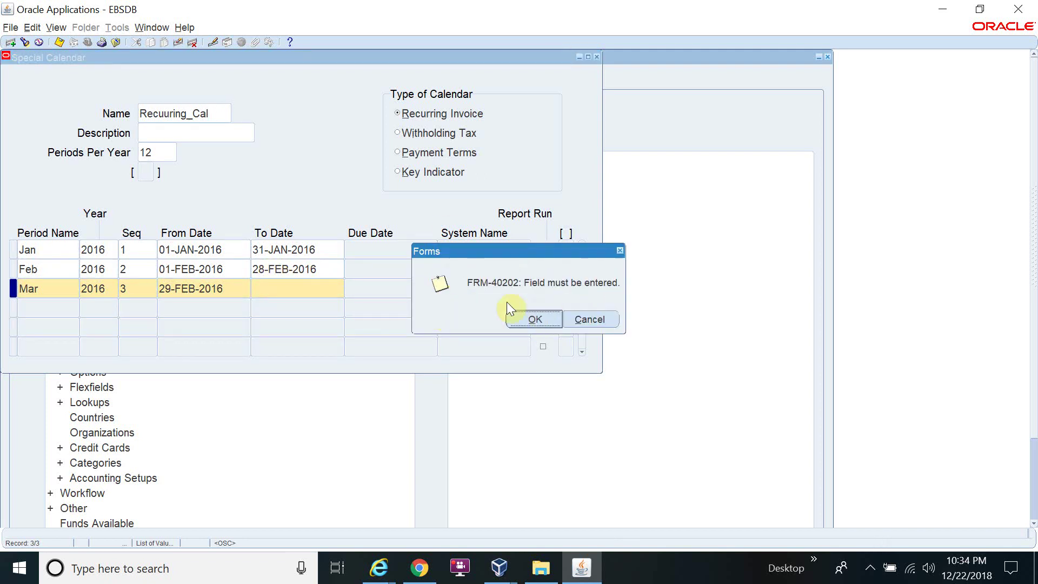
- Dismiss the required-field error, delete the incomplete Mar record, and change February's end to 29-FEB-2016
click(535, 319)
click(191, 39)
click(493, 362)
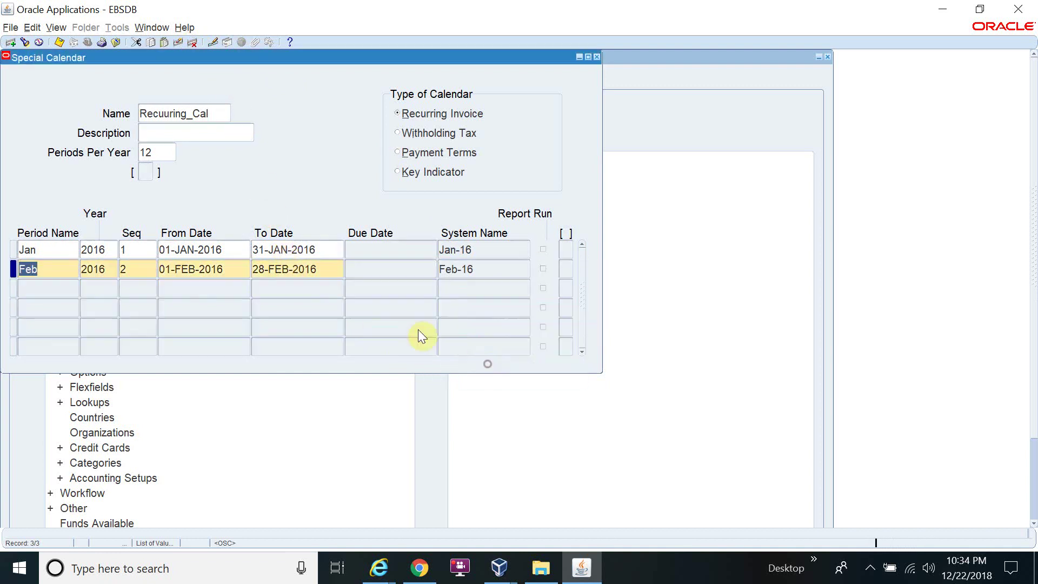
click(265, 269)
key(BackSpace)
text(9)
key(Tab)
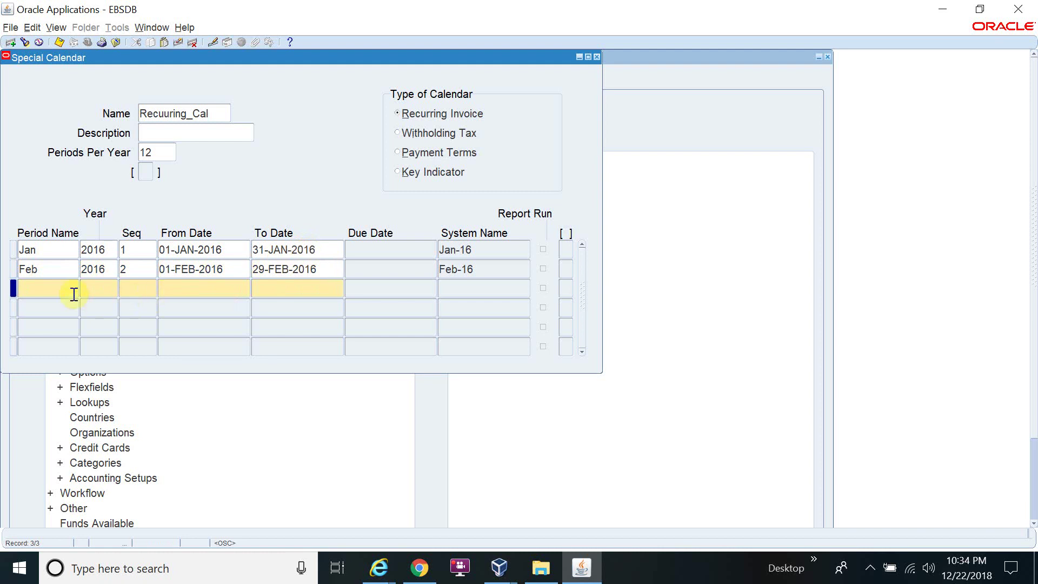
- Add the Mar period, year 2016, sequence 3, ending 31-MAR-2016
text(Mar)
key(Tab)
key(shift+F5)
key(Tab)
text(3)
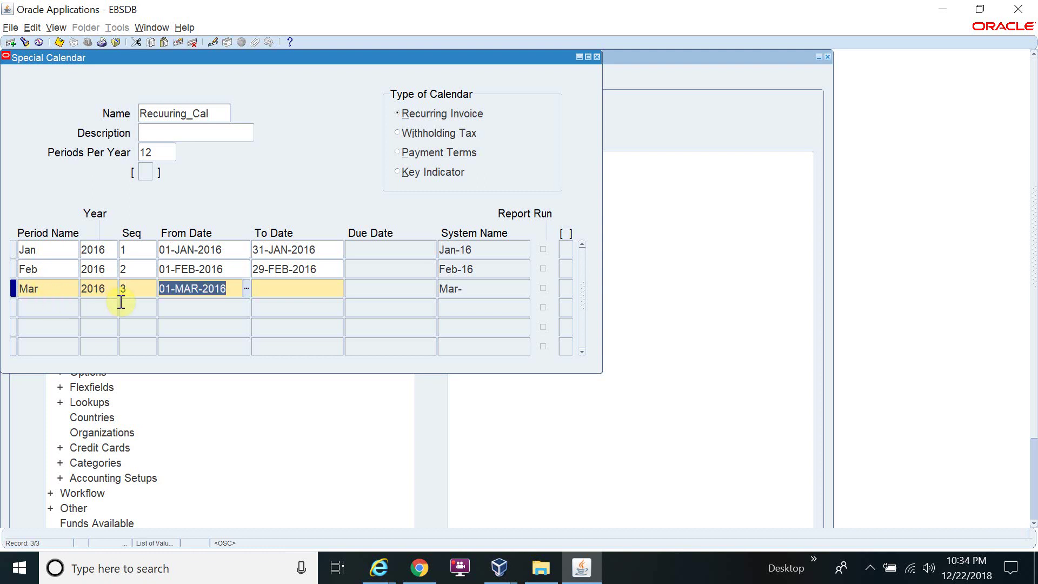
double_click(53, 291)
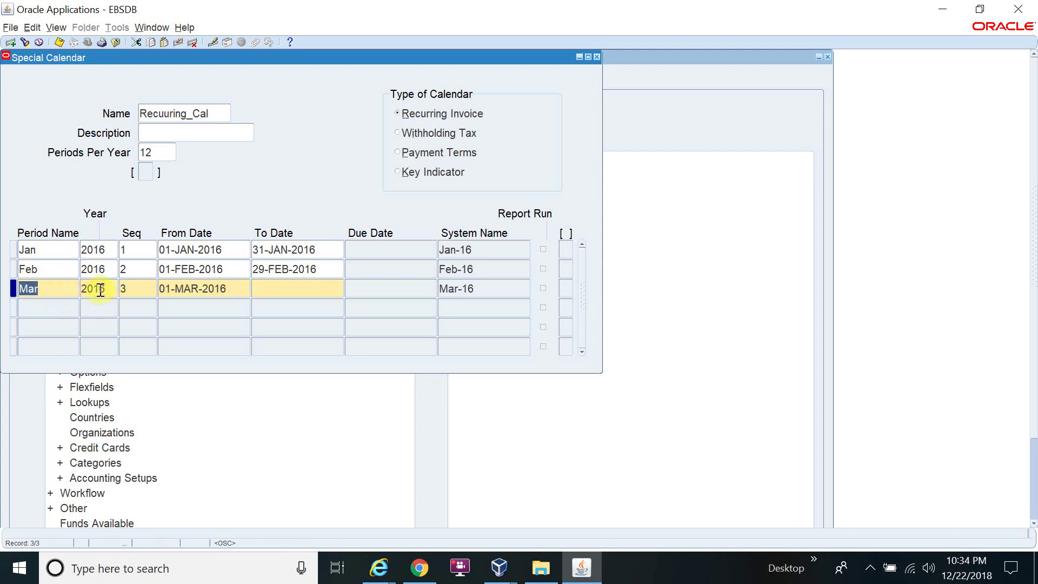
key(Tab)
key(Tab)
key(Tab)
text(31MAR16)
key(Tab)
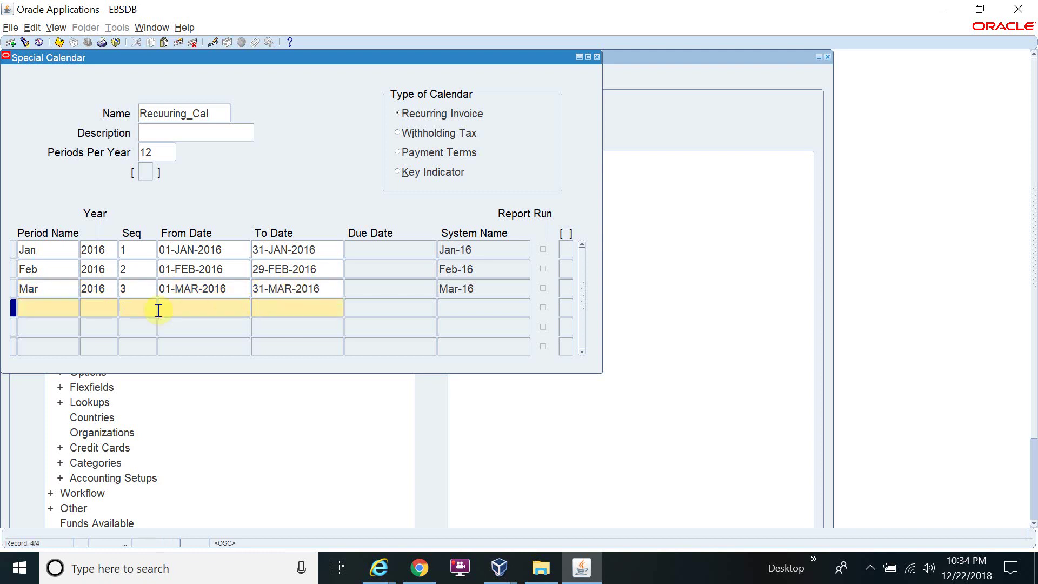
- Add the Apr period, sequence 4, running 01-APR-2016 to 30-APR-2016
text(Apr)
key(Tab)
key(Tab)
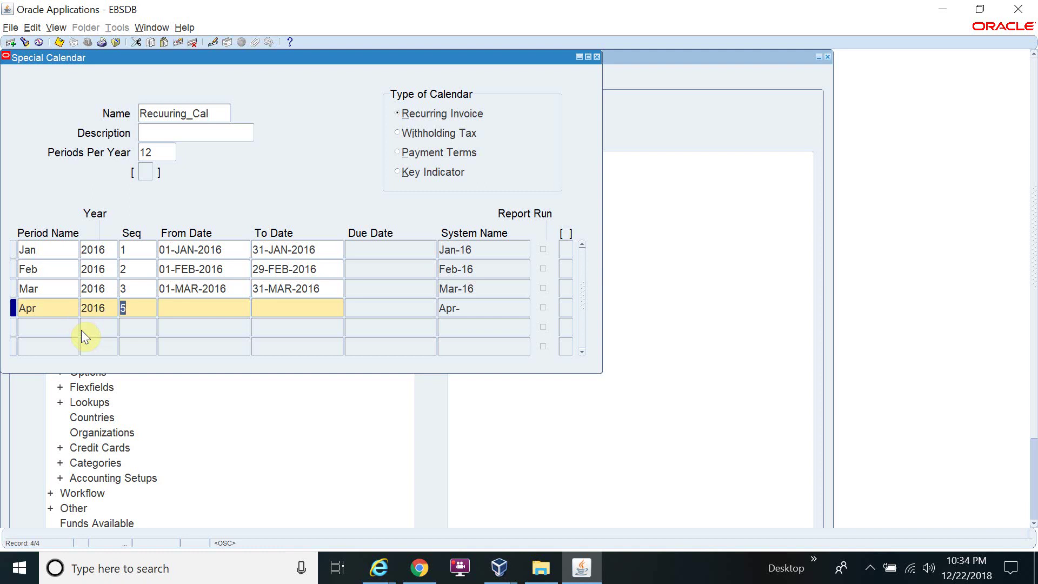
text(4)
key(Tab)
key(Tab)
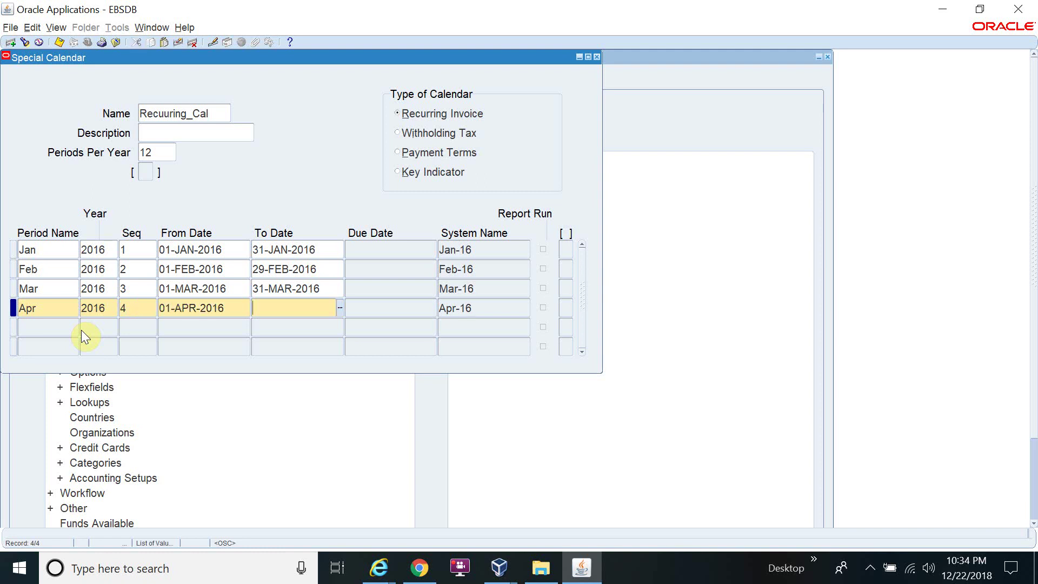
text(31APR18)
key(BackSpace)
text(6)
- Add the May period, year 2016, sequence 5, ending 31-MAY-2016
key(Tab)
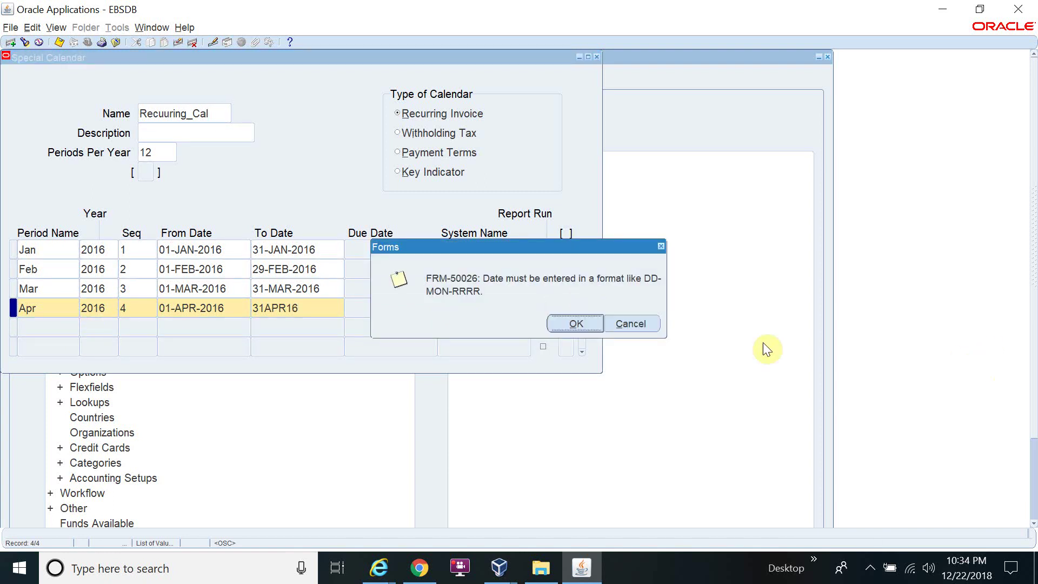
click(563, 323)
click(266, 311)
key(BackSpace)
text(0)
click(458, 327)
click(52, 327)
text(May)
key(Tab)
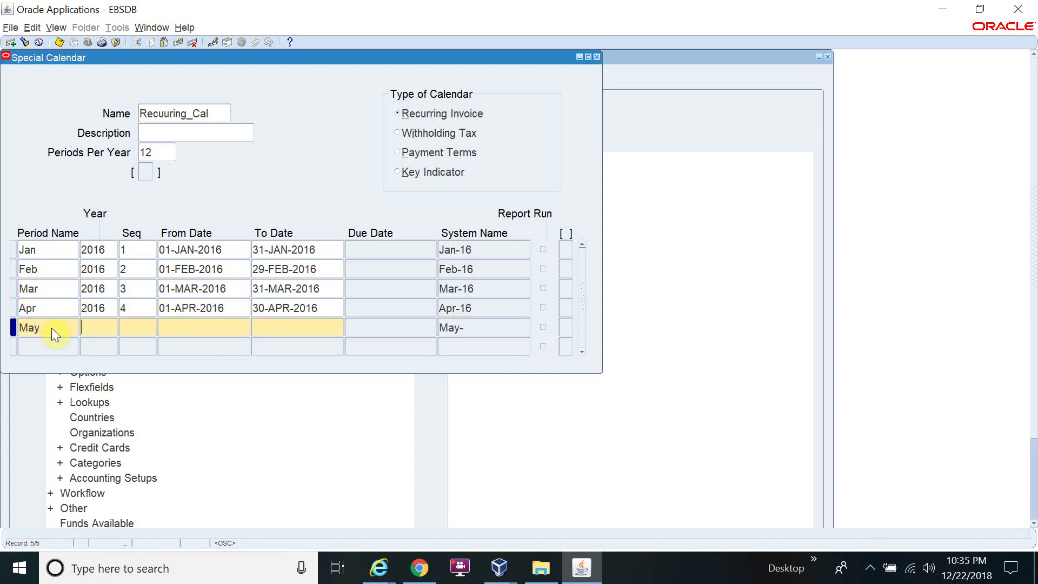
text(2016)
key(Tab)
text(5)
key(Tab)
key(Tab)
text(31MAY16)
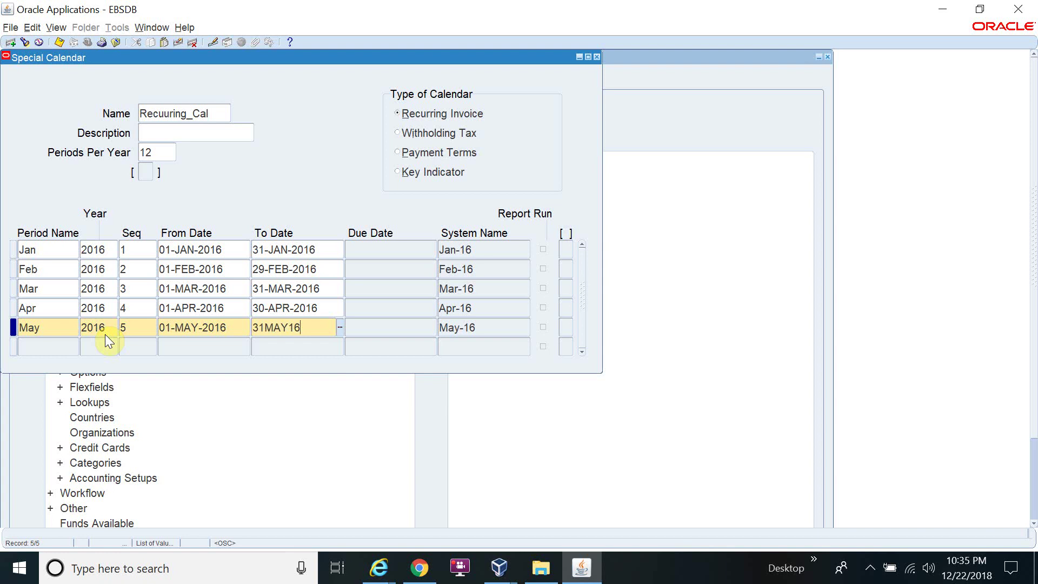
key(Tab)
- Add the Jun period, year 2016, sequence 6, ending 30-JUN-2016
text(Jun)
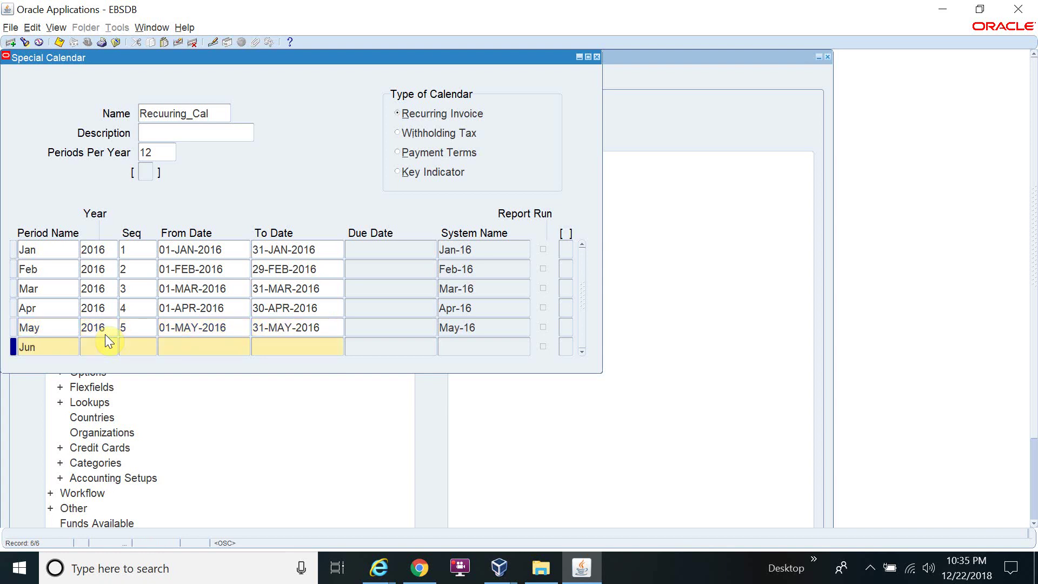
key(Tab)
key(shift+F5)
text(6)
key(Tab)
key(Tab)
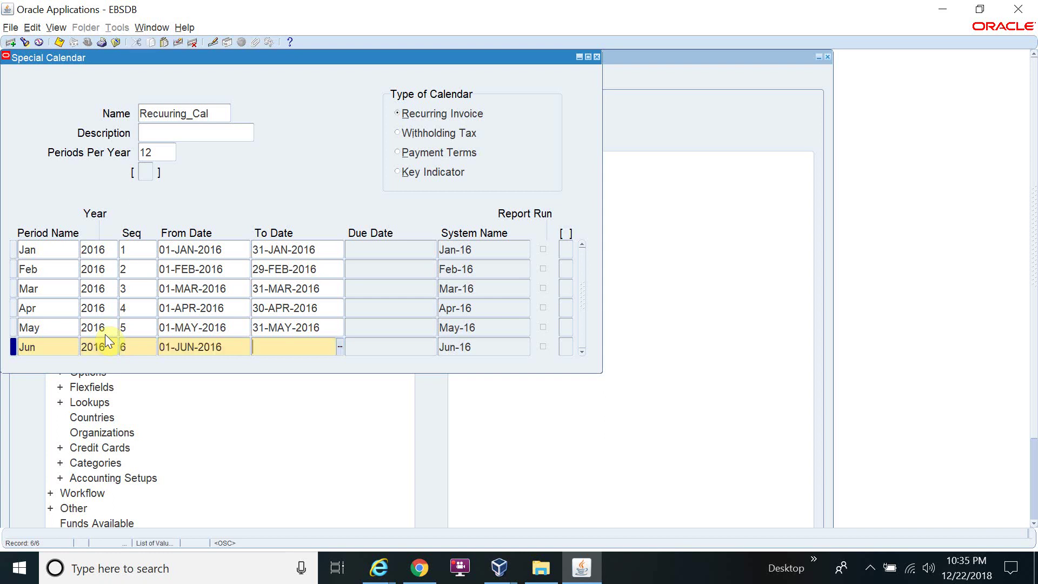
text(31JUN16)
key(Tab)
key(Return)
key(Left)
key(BackSpace)
text(0)
key(Down)
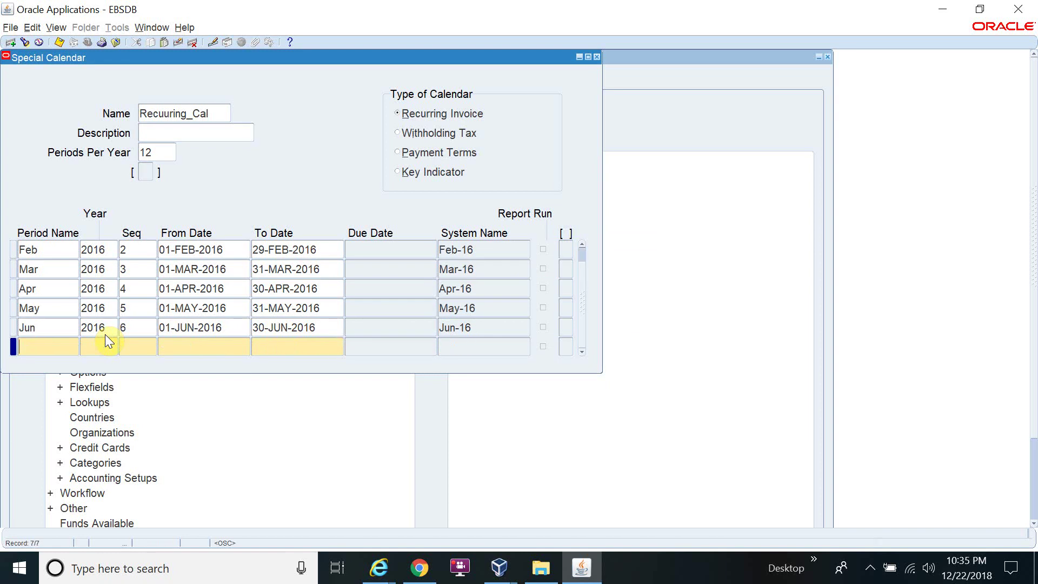
- Add the Jul period, sequence 7, ending 31-JUL-2016
text(Jul)
key(Tab)
key(Tab)
text(7)
key(Tab)
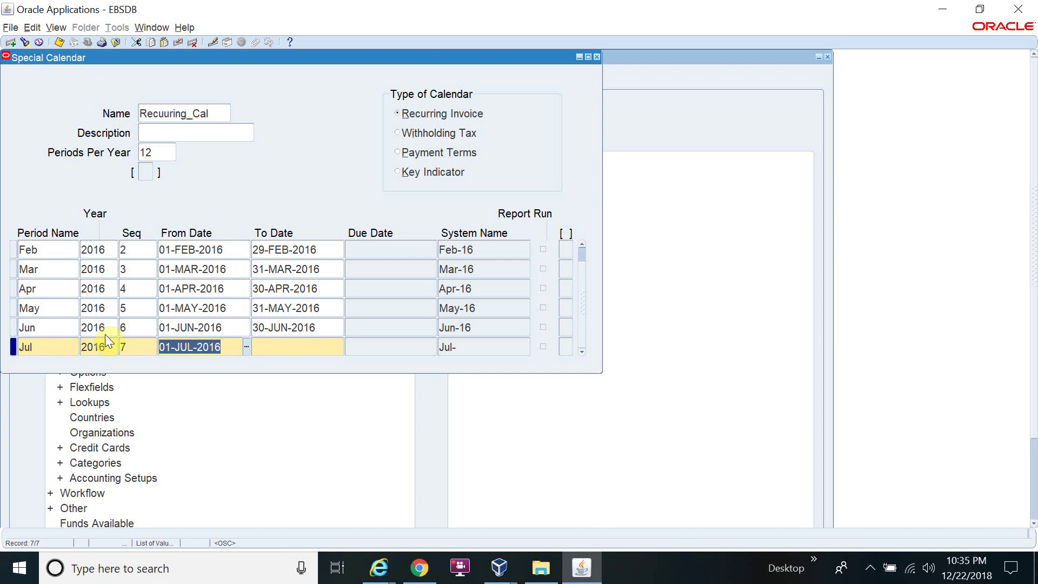
key(Tab)
text(31JUL16)
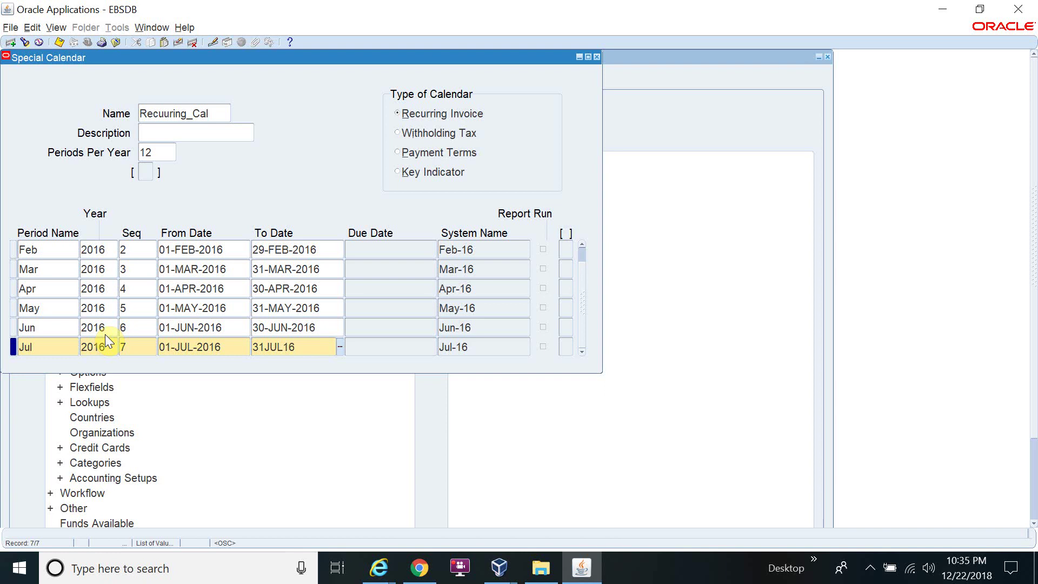
key(Down)
- Add the Aug period, year 2016, sequence 8, ending 31-AUG-2016
text(Aug)
key(Tab)
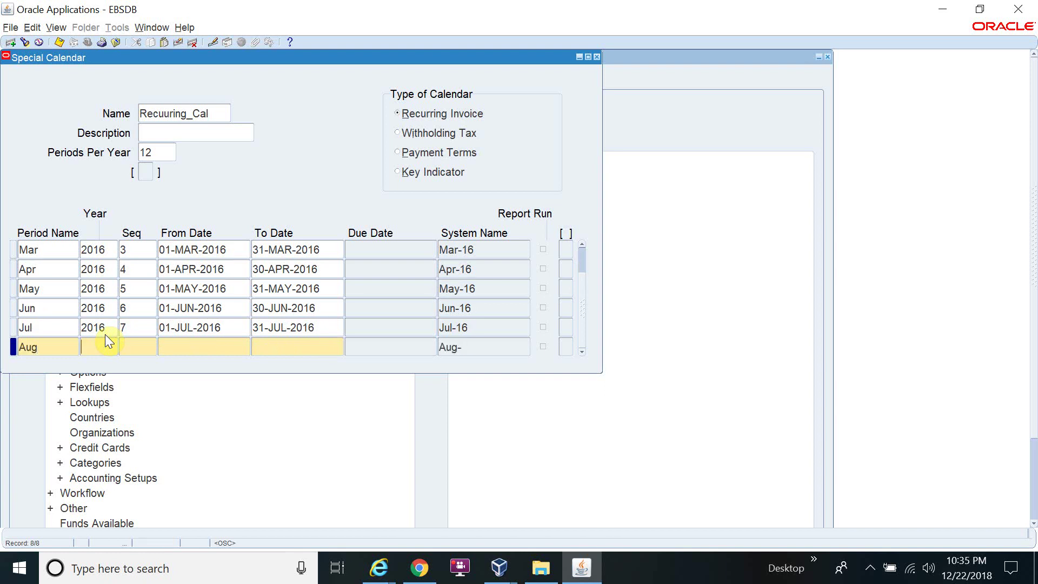
key(shift+F5)
text(8)
key(Tab)
key(Tab)
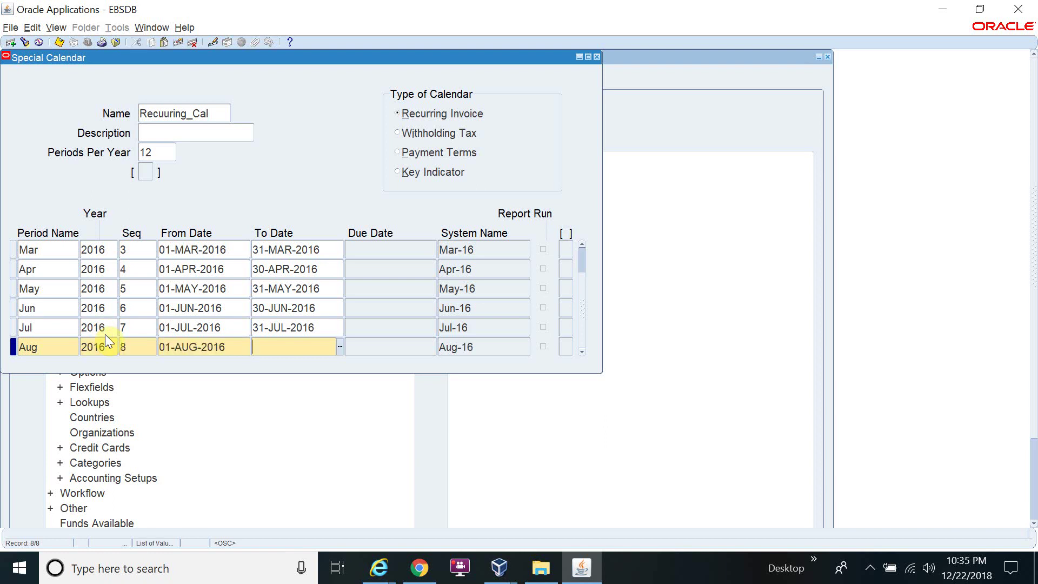
text(31-AUG-201)
text(6)
- Add the Sep period, year 2016, sequence 9, starting 01-SEP-2016
key(Tab)
text(Sep)
key(Tab)
key(shift+F5)
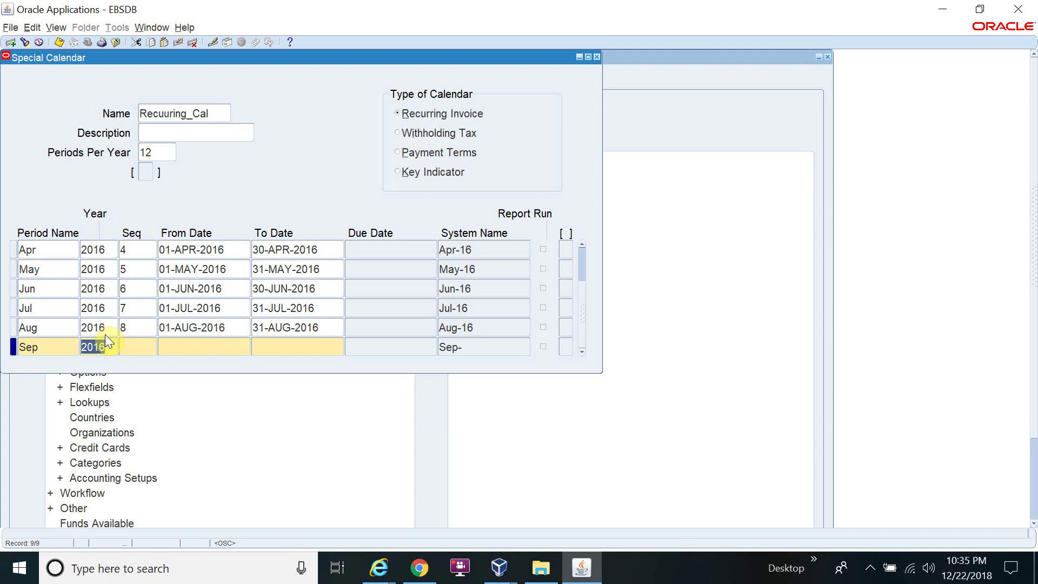
text(9)
key(Tab)
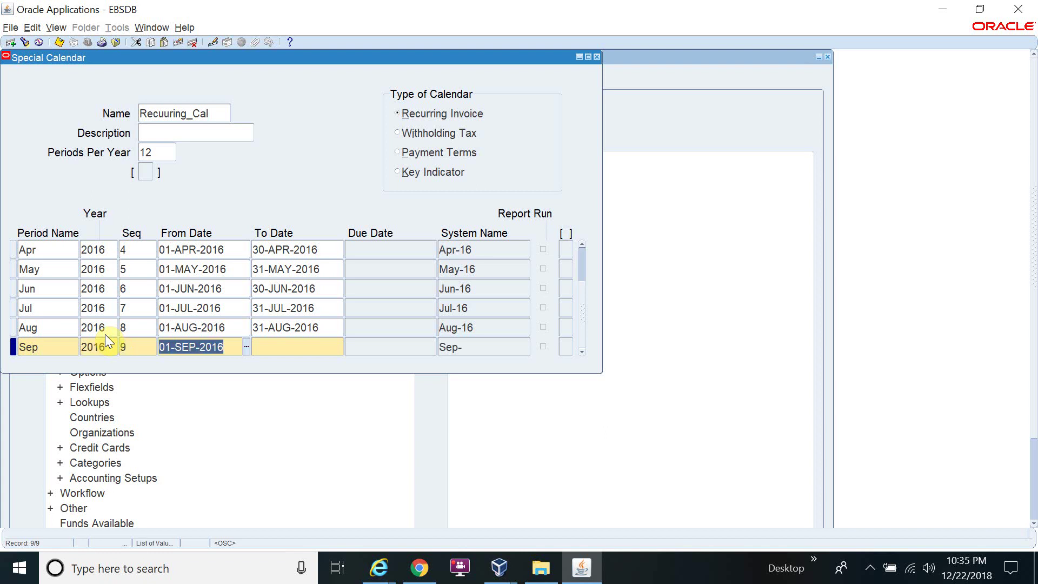
key(Tab)
text(20-SEP-201)
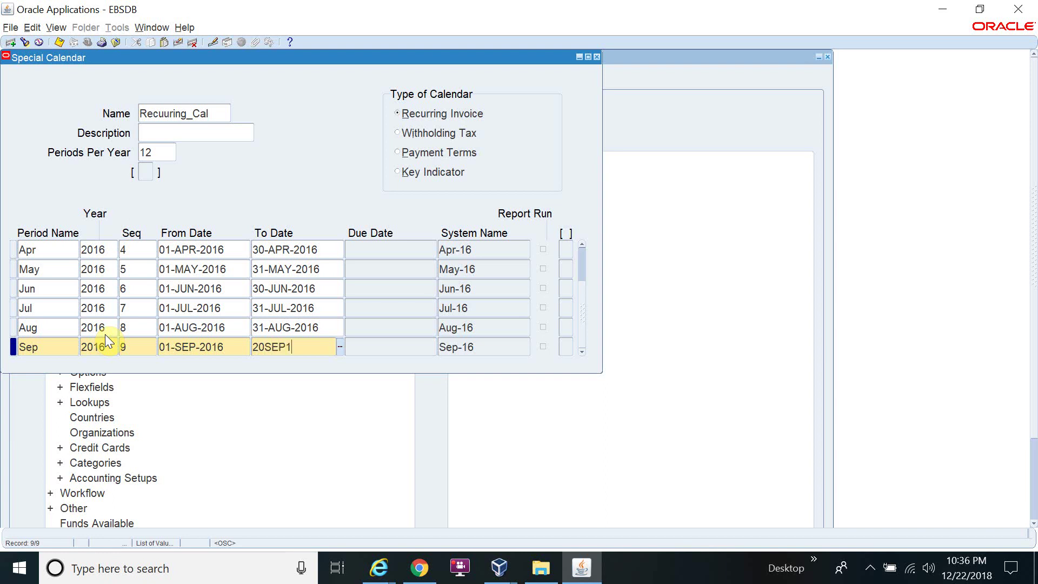
text(6)
key(Tab)
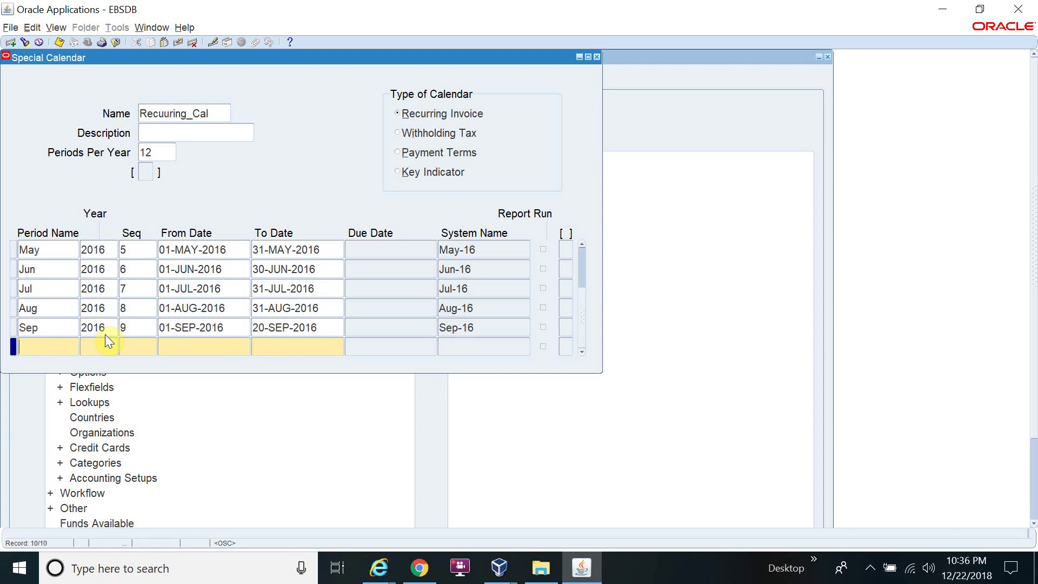
- Discard the unfinished Oct row and correct September's end date to 30-SEP-2016
text(Oct)
key(Tab)
text(10)
key(Tab)
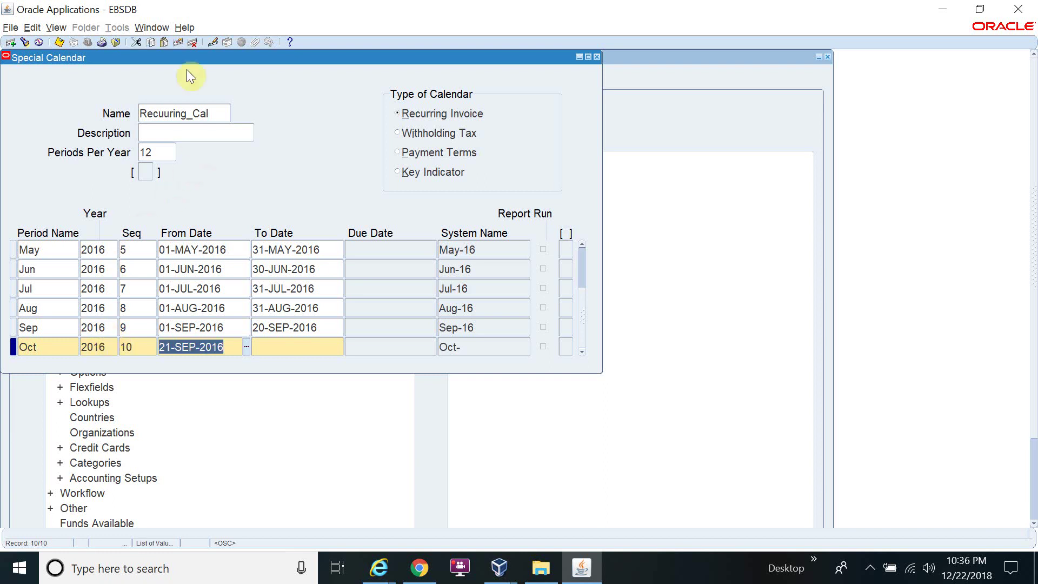
click(178, 40)
click(322, 348)
key(Home)
key(Delete)
text(3)
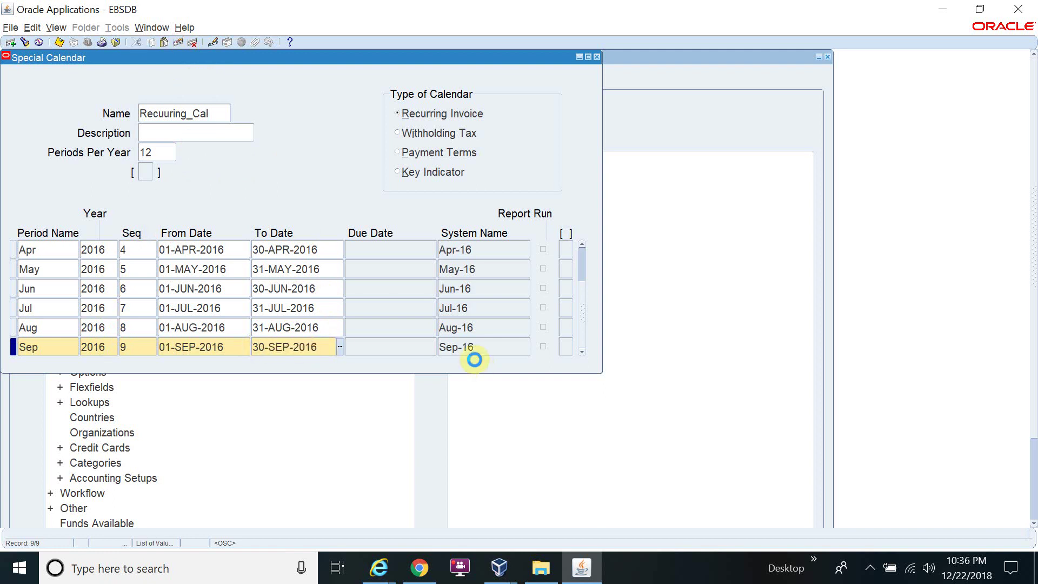
key(Down)
- Add the Oct period, sequence 10, ending 31-OCT-2016, correcting the year from 2017
text(Oct)
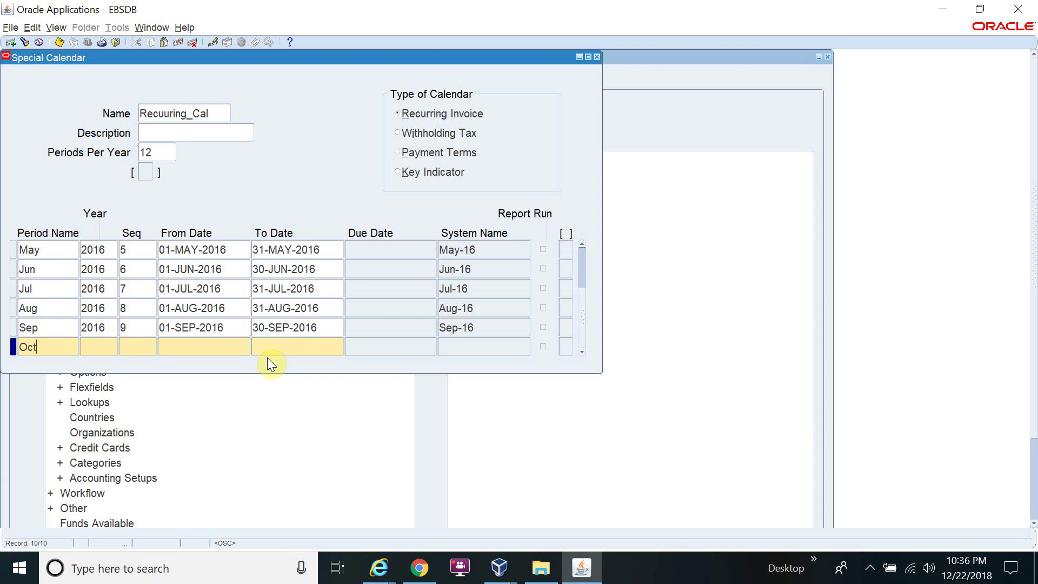
key(Tab)
key(Tab)
text(10)
key(Tab)
key(Tab)
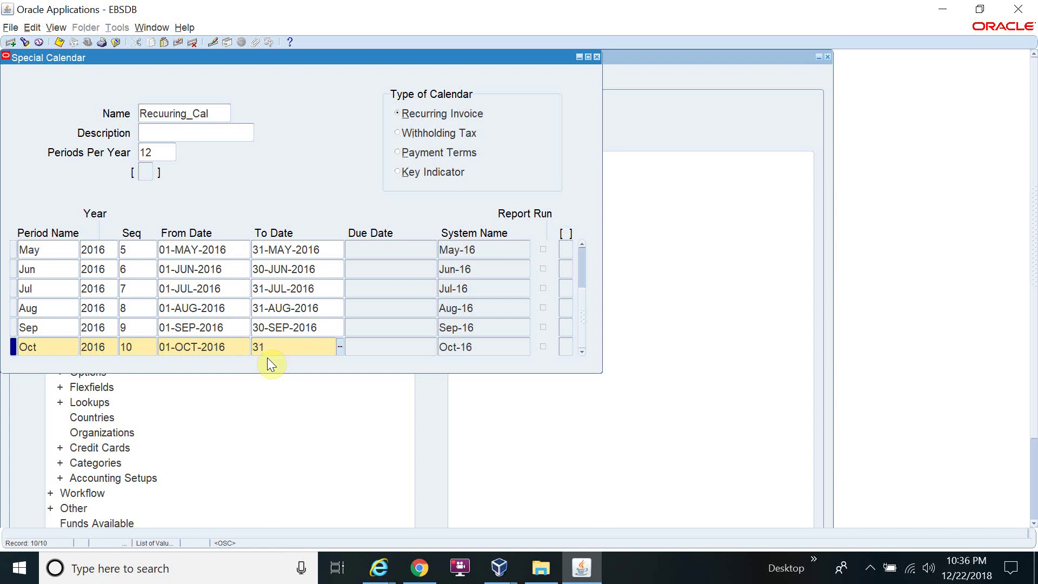
text(31-OCT-2017)
key(Tab)
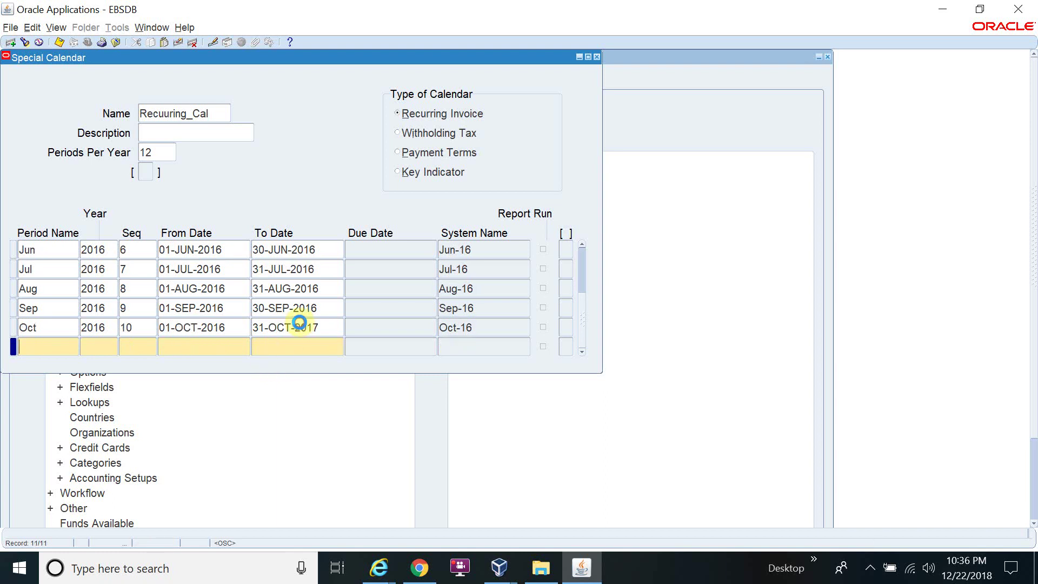
click(302, 327)
click(327, 352)
key(BackSpace)
text(6)
key(Tab)
- Add the Nov period, sequence 11, from 01-NOV-2016 to 30-NOV-2016
text(Nov)
key(Tab)
key(shift+F5)
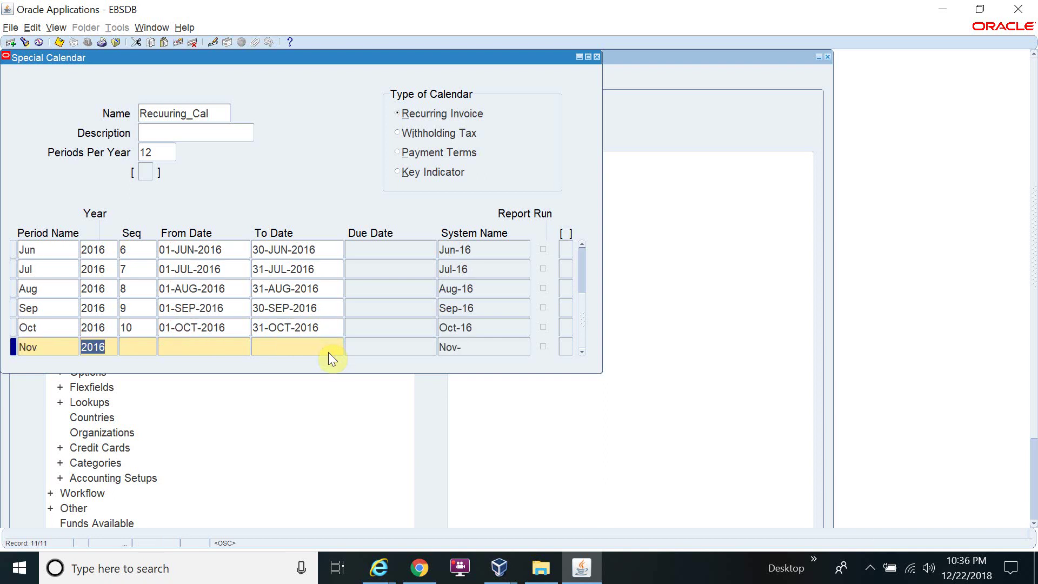
key(Tab)
text(11)
key(Tab)
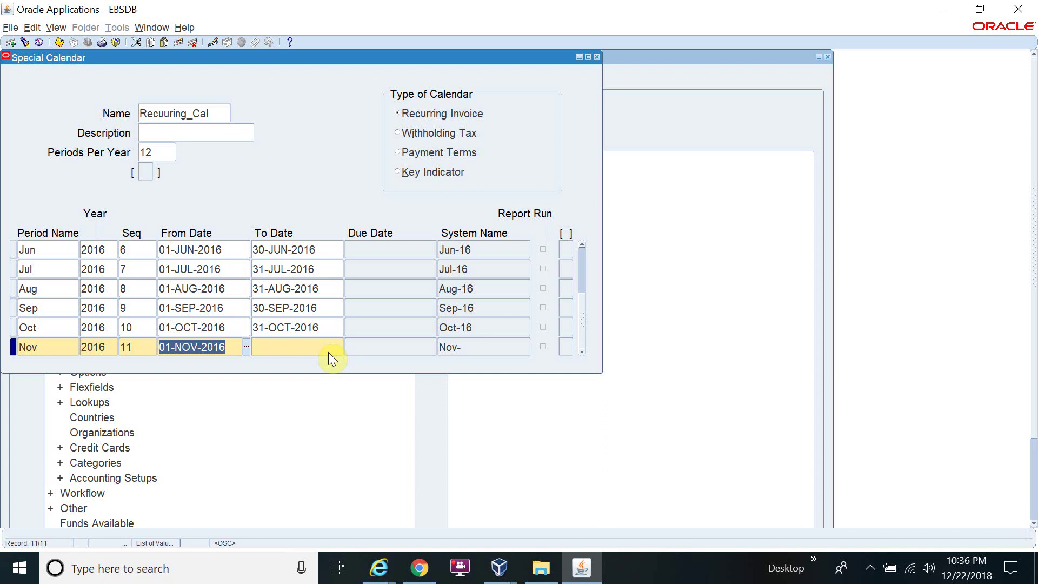
key(Tab)
text(30NOV16)
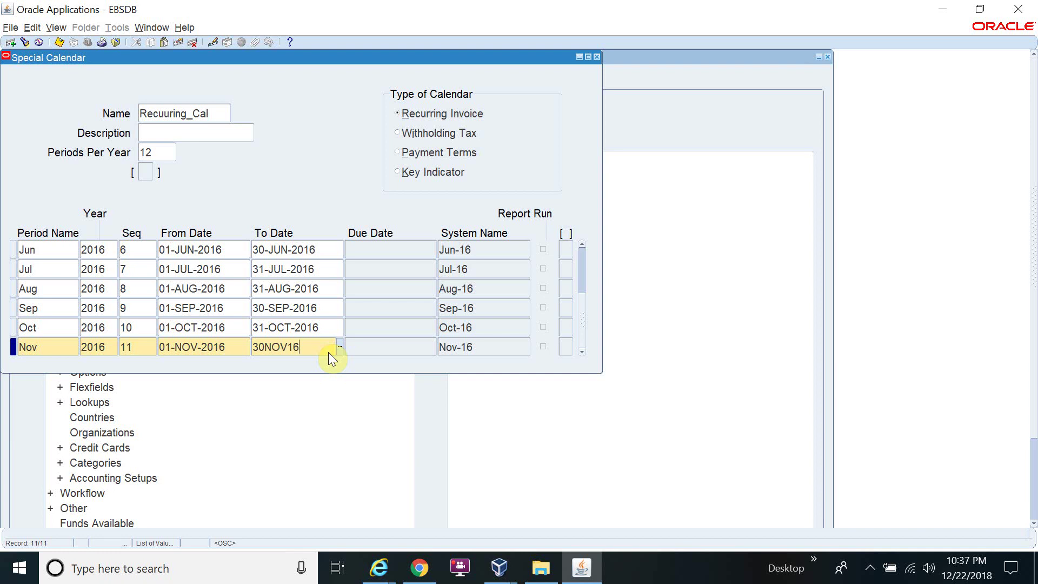
key(Tab)
- Add the Dec period, sequence 12, ending 31-DEC-2016, discarding the extra blank row
text(Dec)
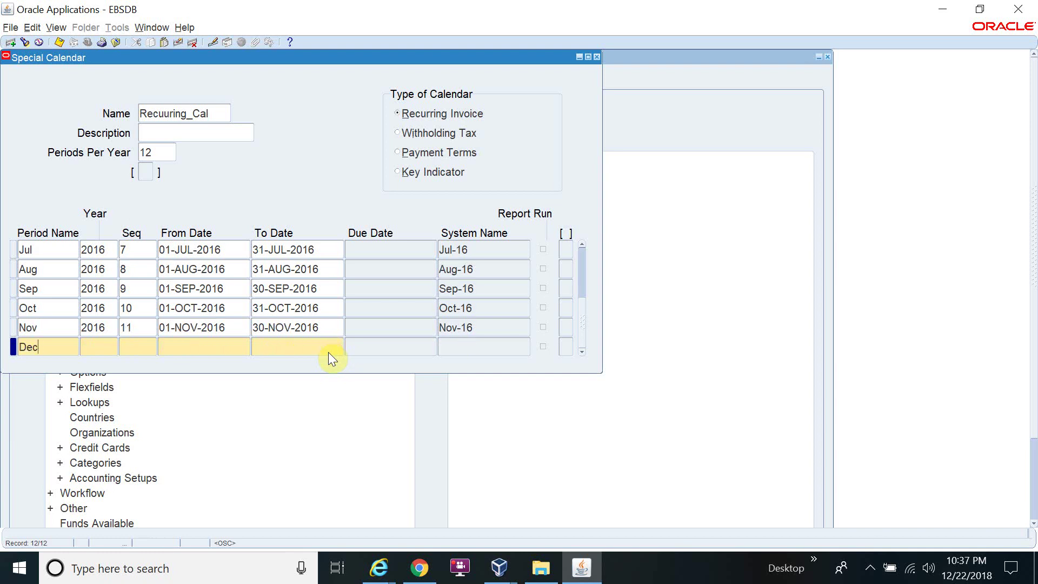
key(Tab)
key(Tab)
text(12)
key(Tab)
key(Tab)
text(31)
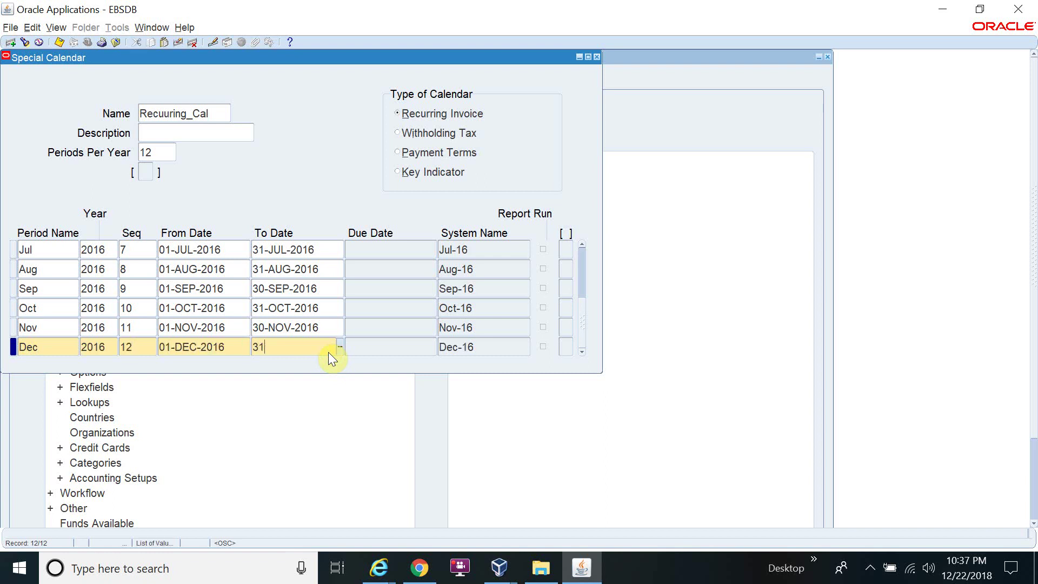
text(DEC16)
key(Tab)
click(323, 327)
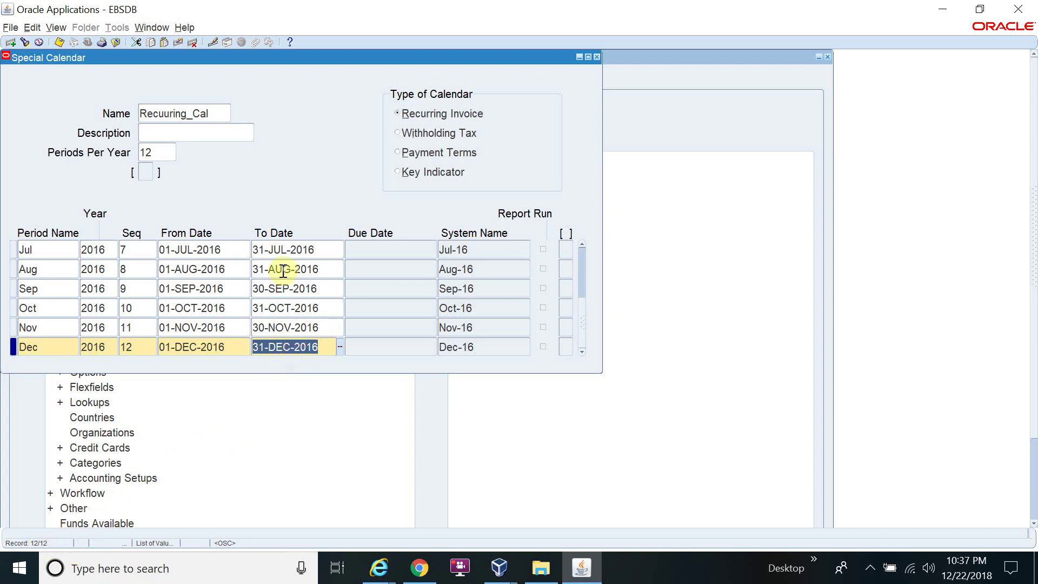
- Save and close the twelve-period special calendar, then open Recurring Invoices under Invoices > Entry
click(59, 41)
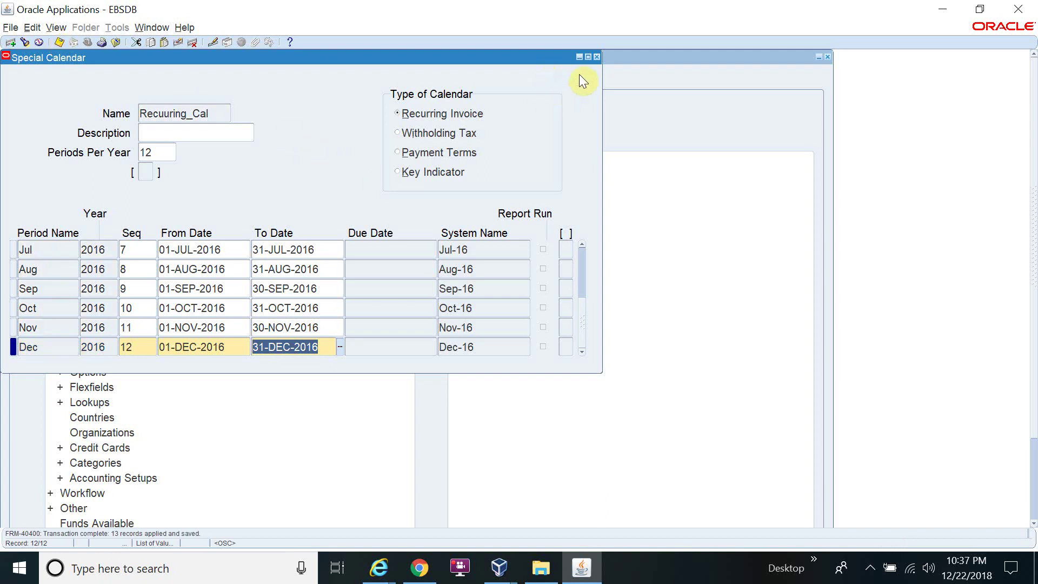
click(597, 56)
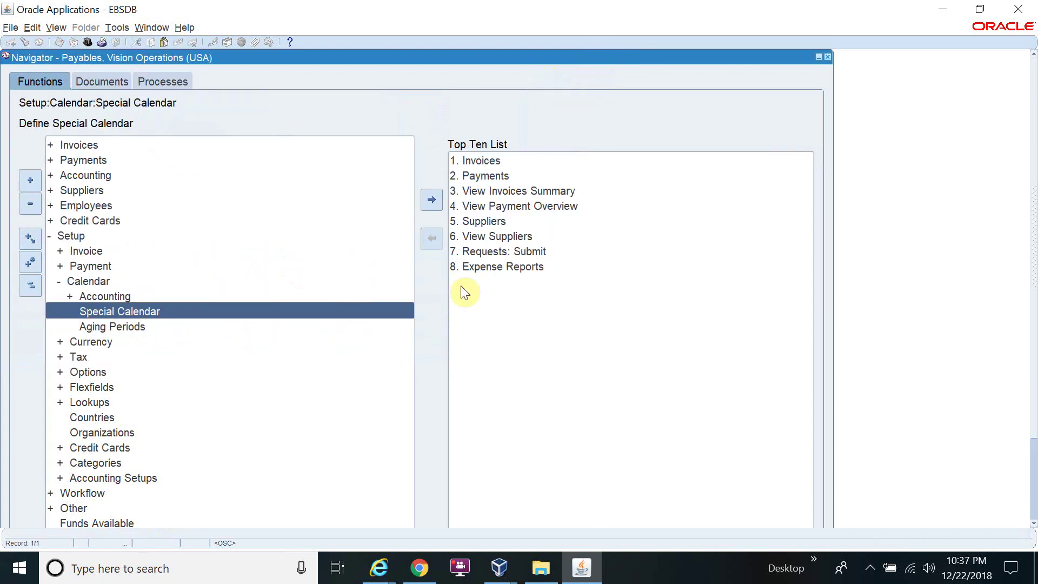
double_click(89, 142)
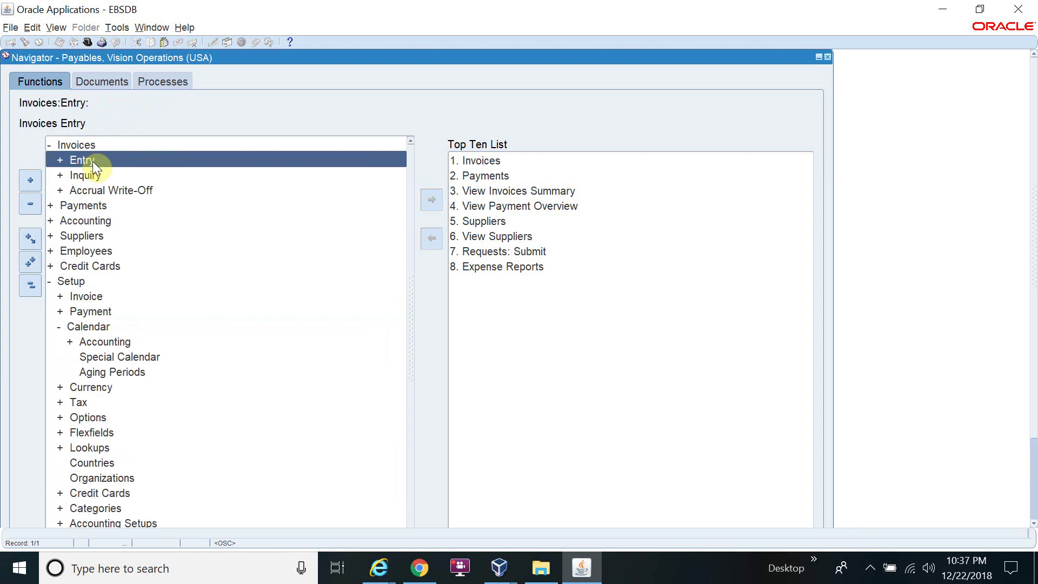
double_click(93, 161)
double_click(132, 236)
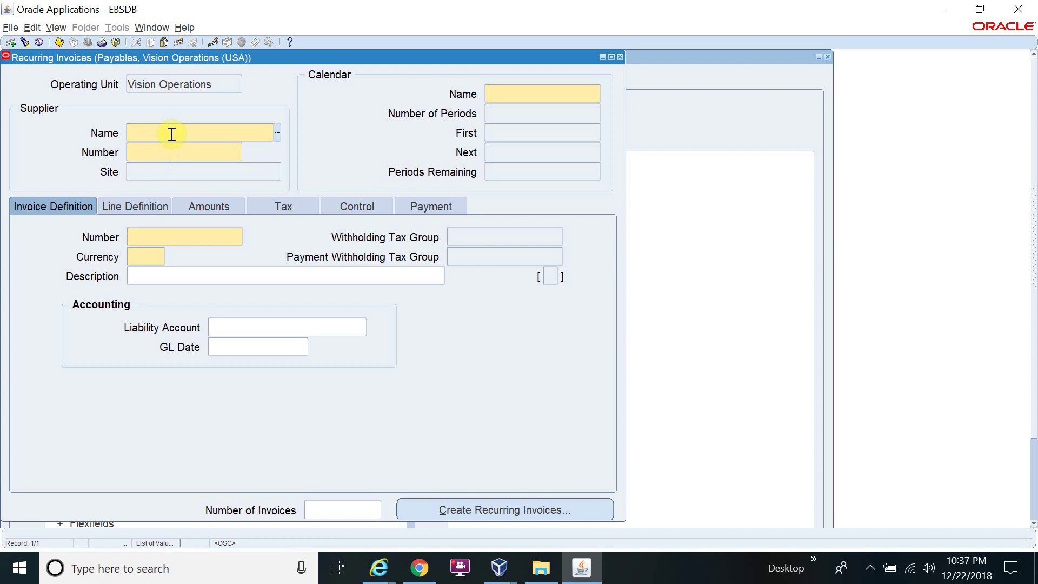
- Set the recurring invoice's supplier to AUTO HAUS using the 'auto%' search
text(auto%)
double_click(171, 134)
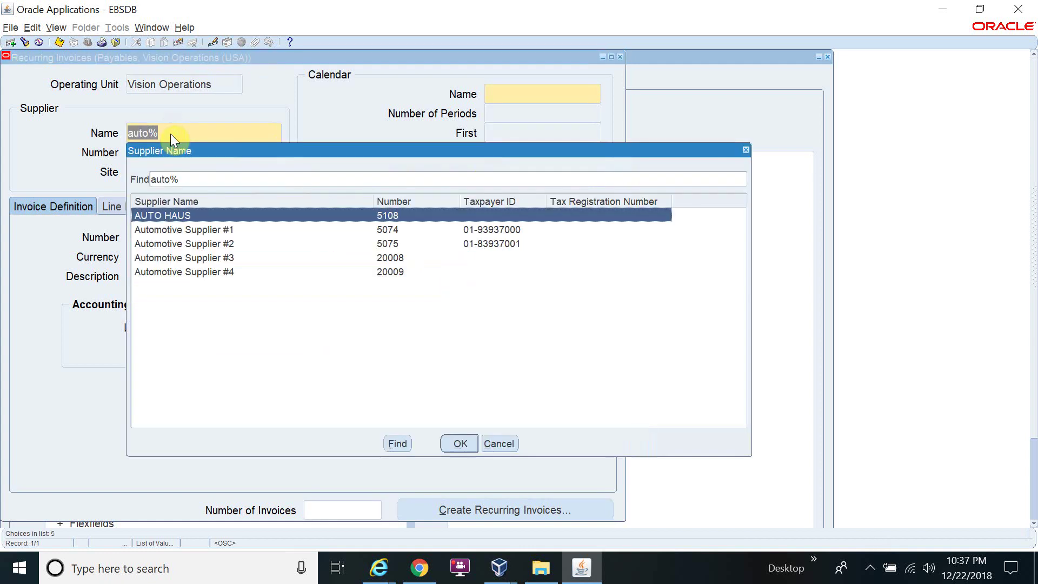
key(Return)
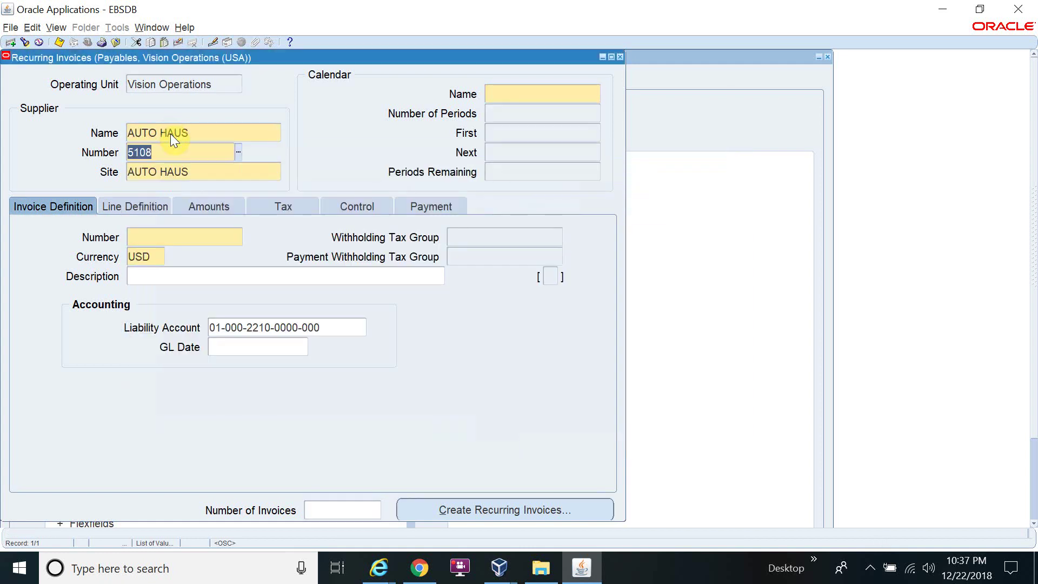
- Choose the Recurring_Cal special calendar with 12 periods, first period Jan-16
click(502, 95)
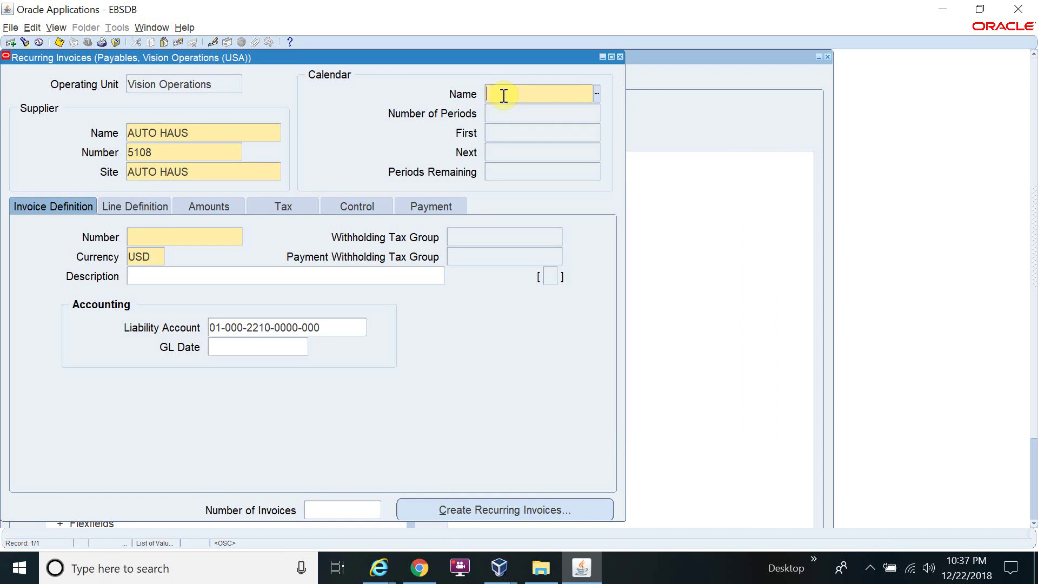
text(Recu)
key(Tab)
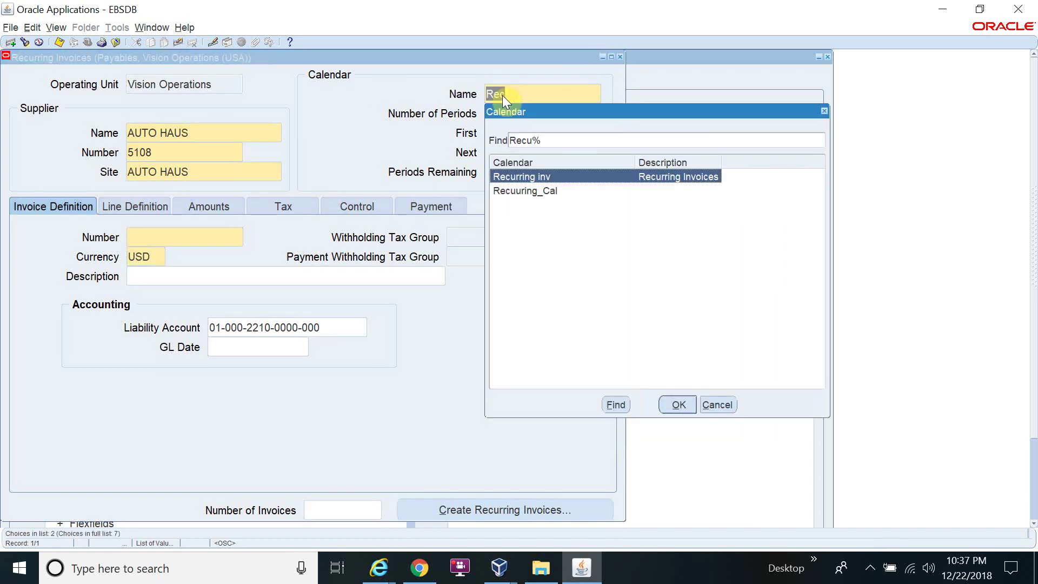
key(Down)
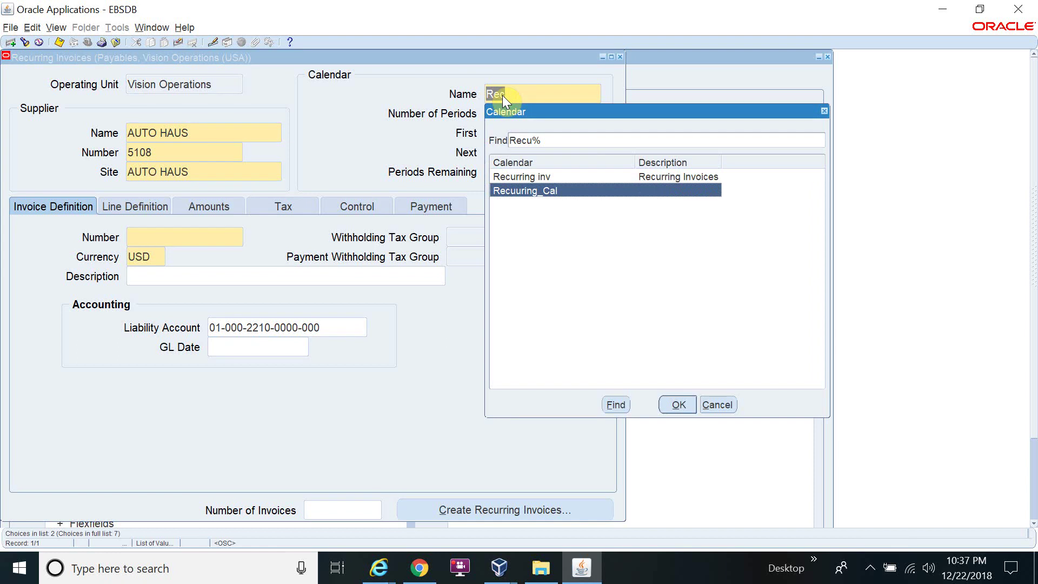
key(Return)
click(529, 106)
text(12)
key(Tab)
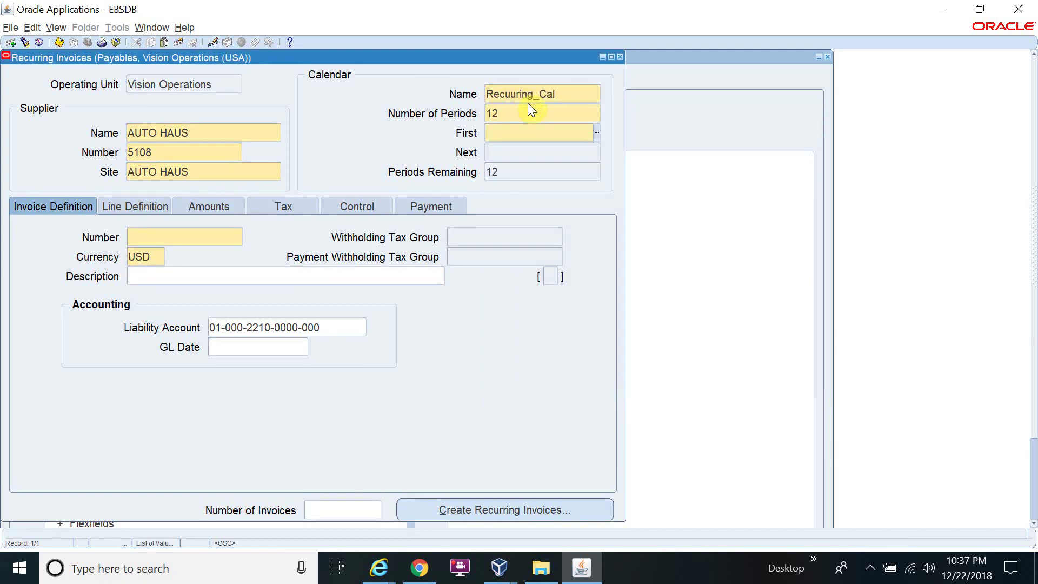
text(Jan-16)
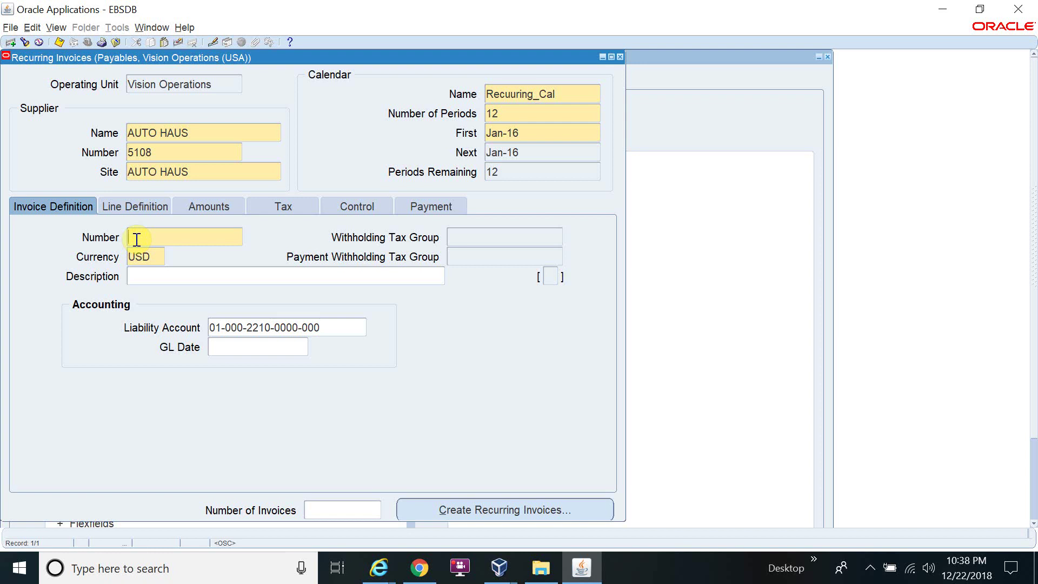
text(Rec Inv)
click(259, 327)
click(260, 327)
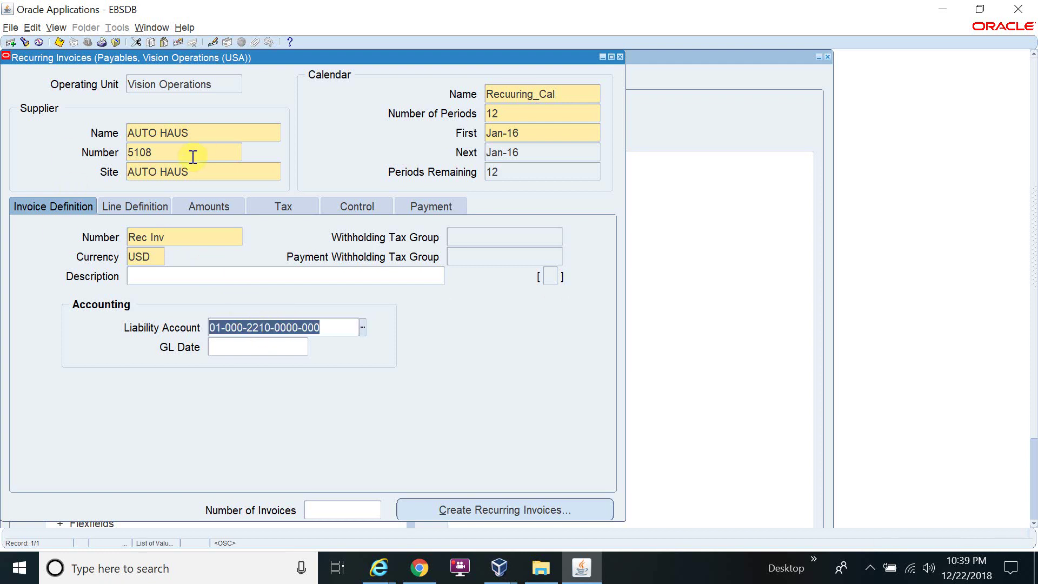
- On Line Definition, pick the Rent Expense (Full) distribution set from the Name list
click(141, 211)
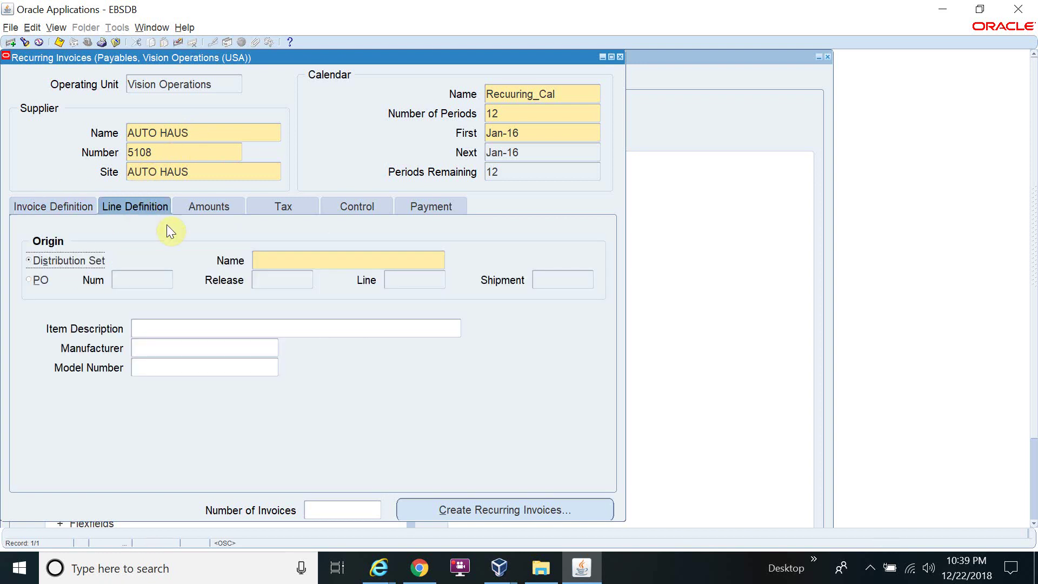
click(344, 261)
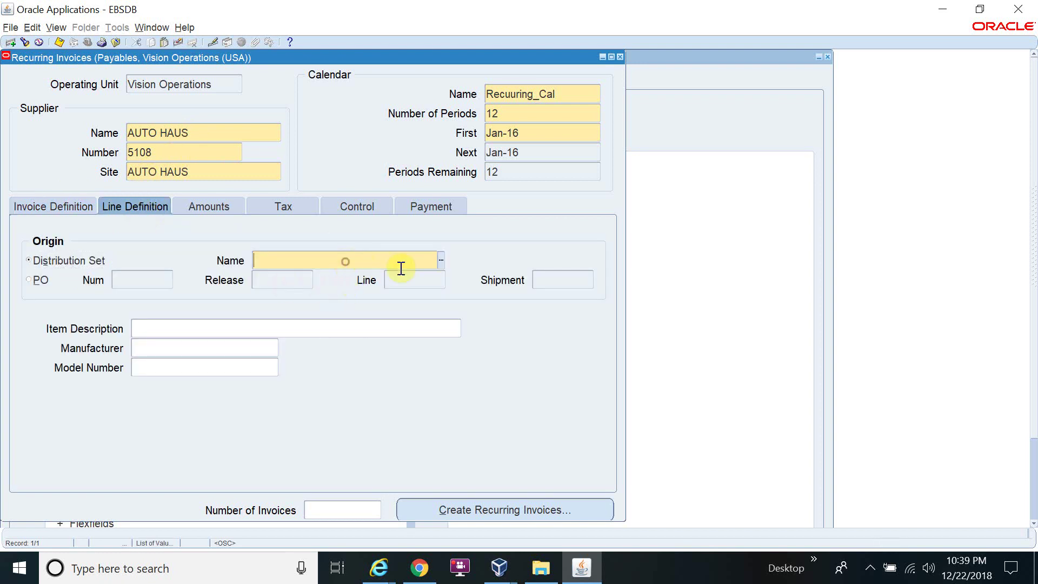
click(440, 260)
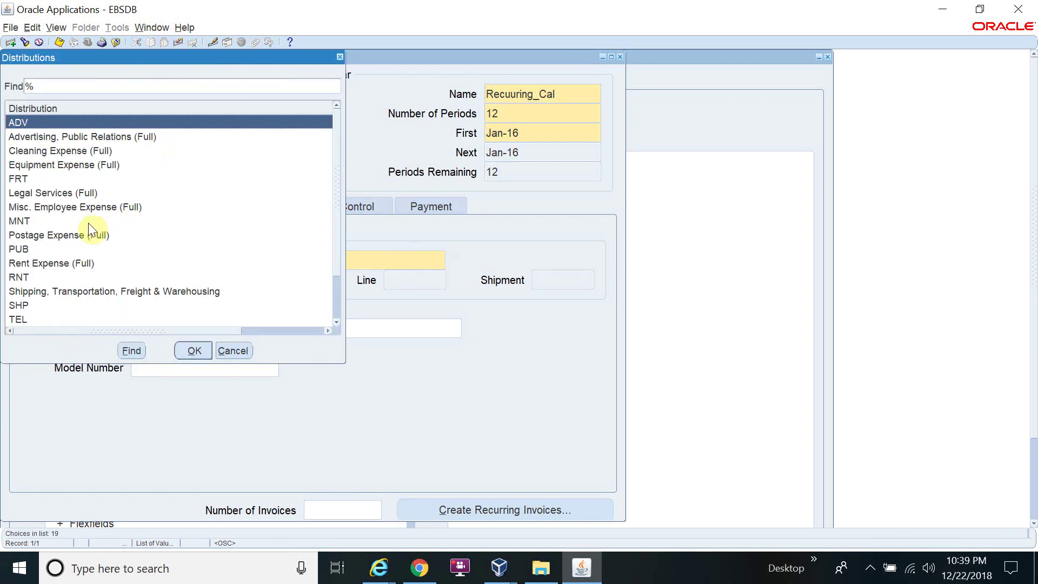
click(51, 263)
click(194, 350)
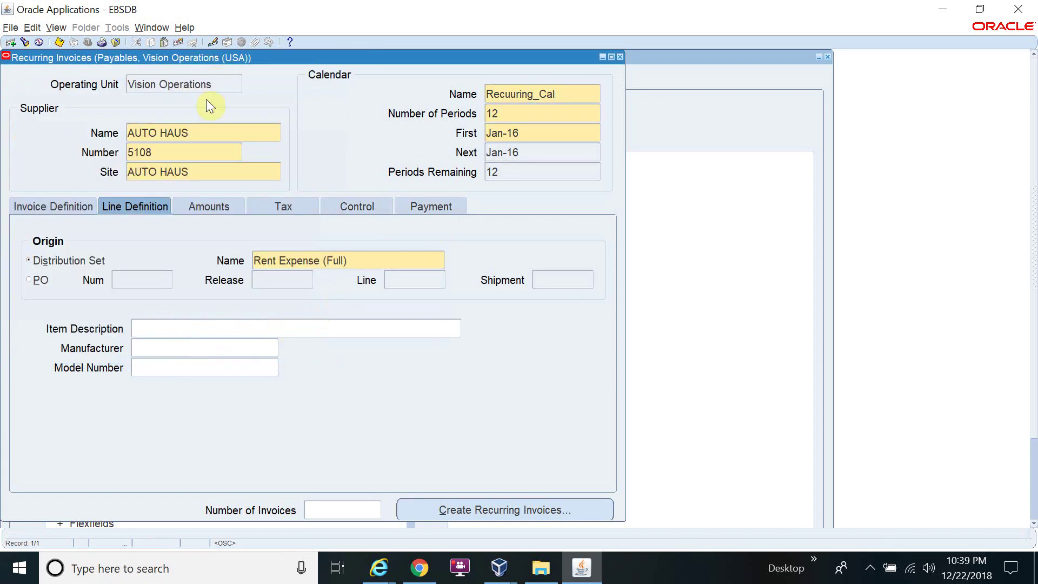
- Enter a first amount of 1,000.00 on the Amounts tab, giving a 12,000.00 control total
click(222, 208)
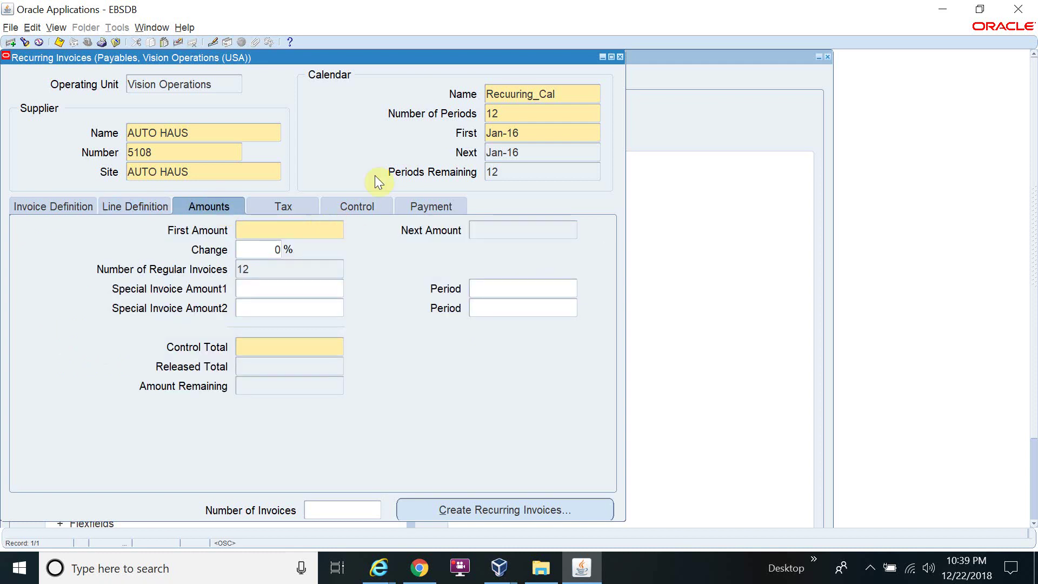
text(1000)
key(Tab)
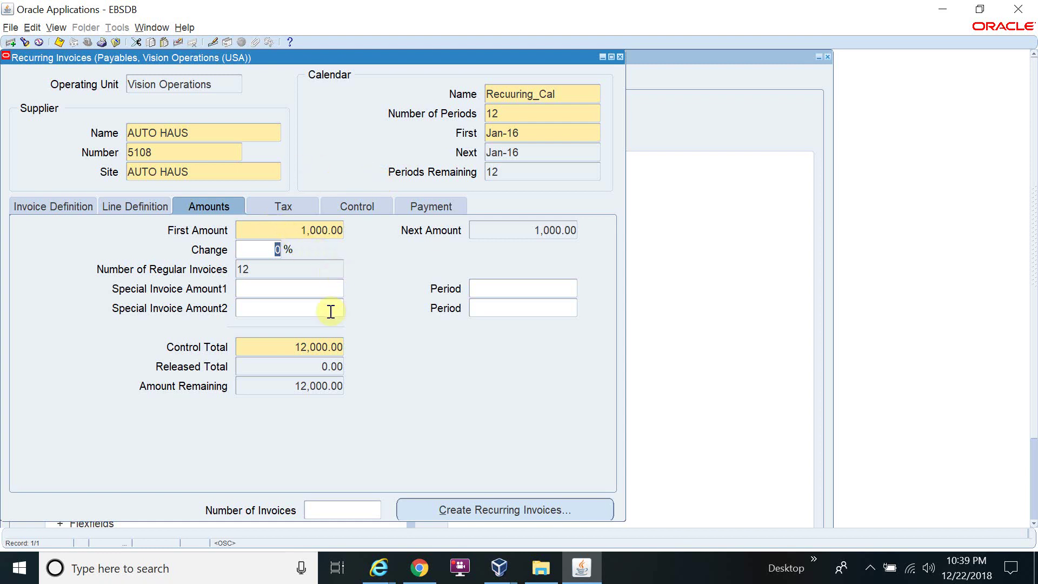
- Review the Tax, Control and Payment tabs, then return to Invoice Definition
click(303, 208)
click(355, 210)
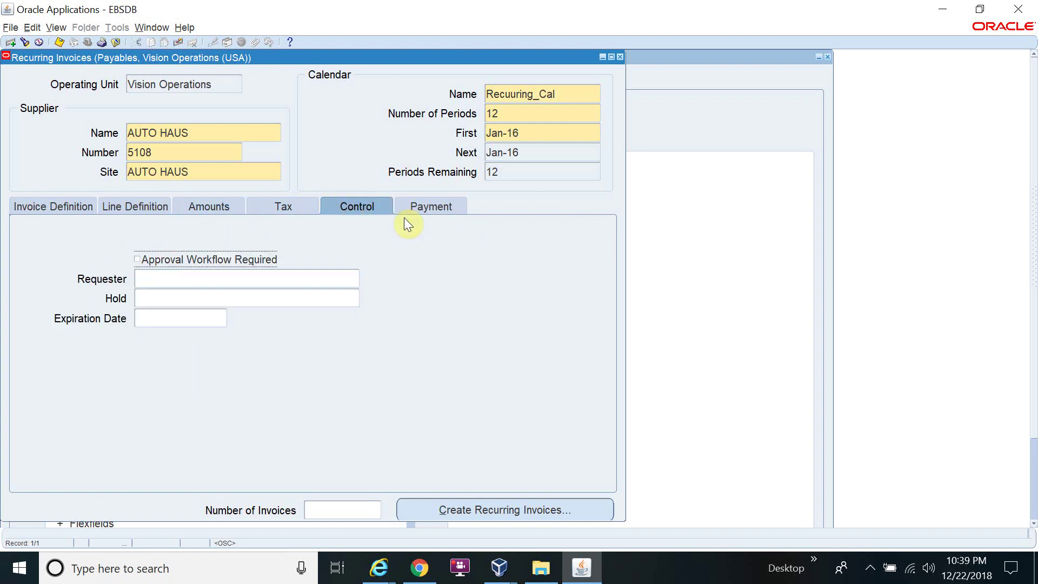
click(418, 212)
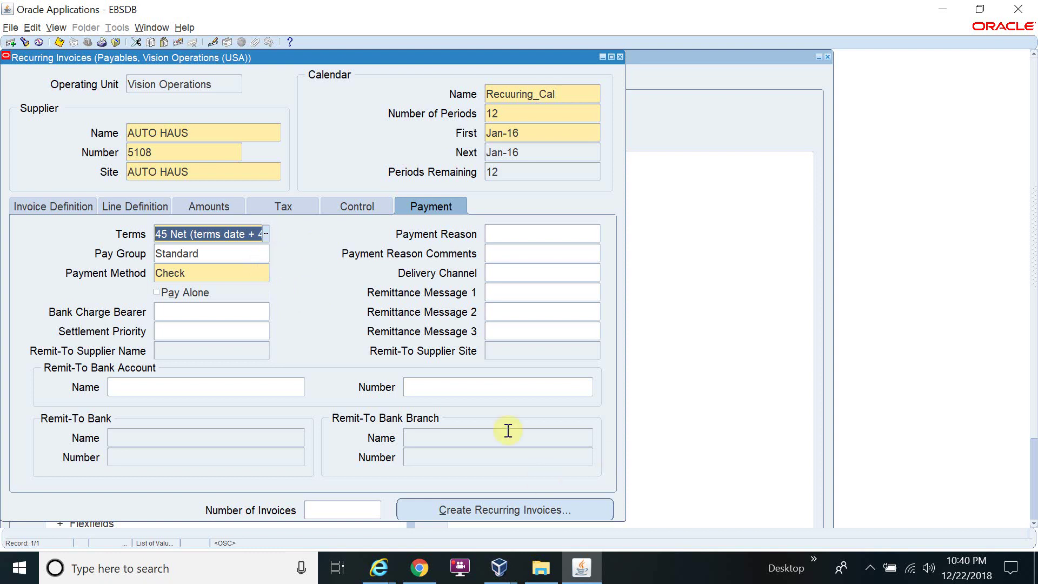
click(73, 205)
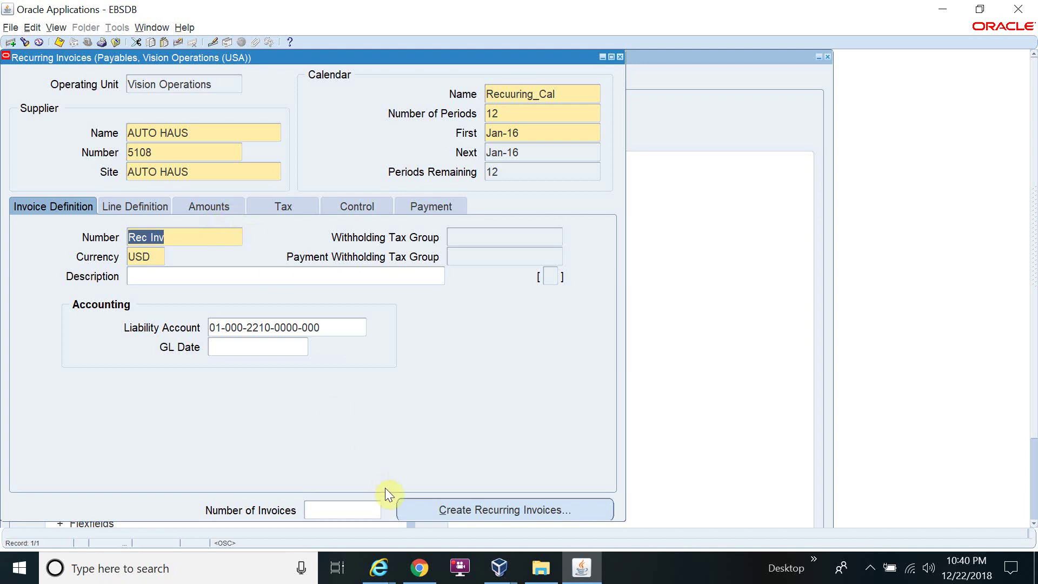
- Set Number of Invoices to 5, after briefly trying 12, and create the recurring invoices
click(355, 511)
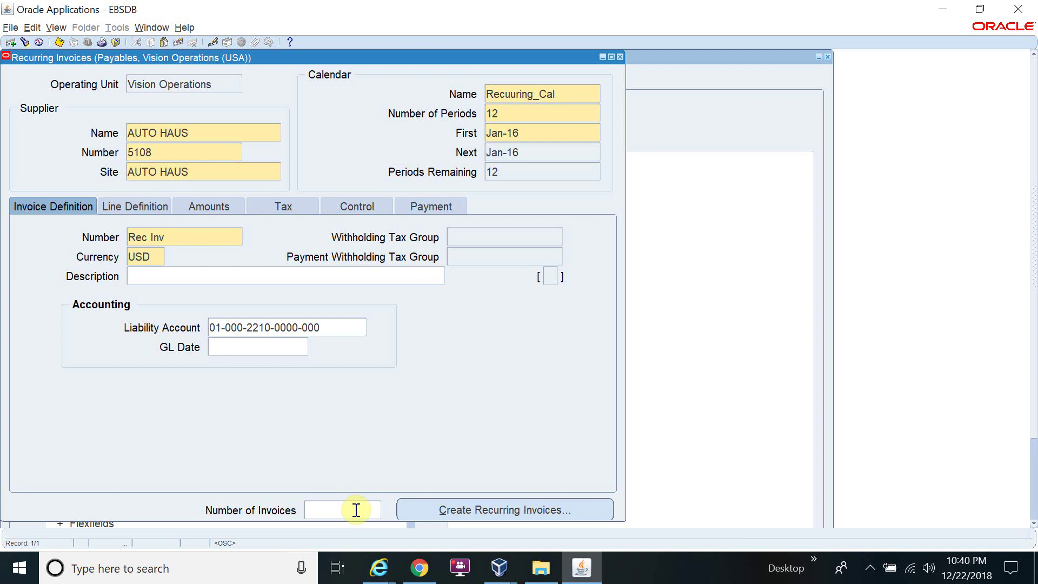
text(5)
key(BackSpace)
text(12)
key(BackSpace)
key(BackSpace)
text(5)
click(427, 509)
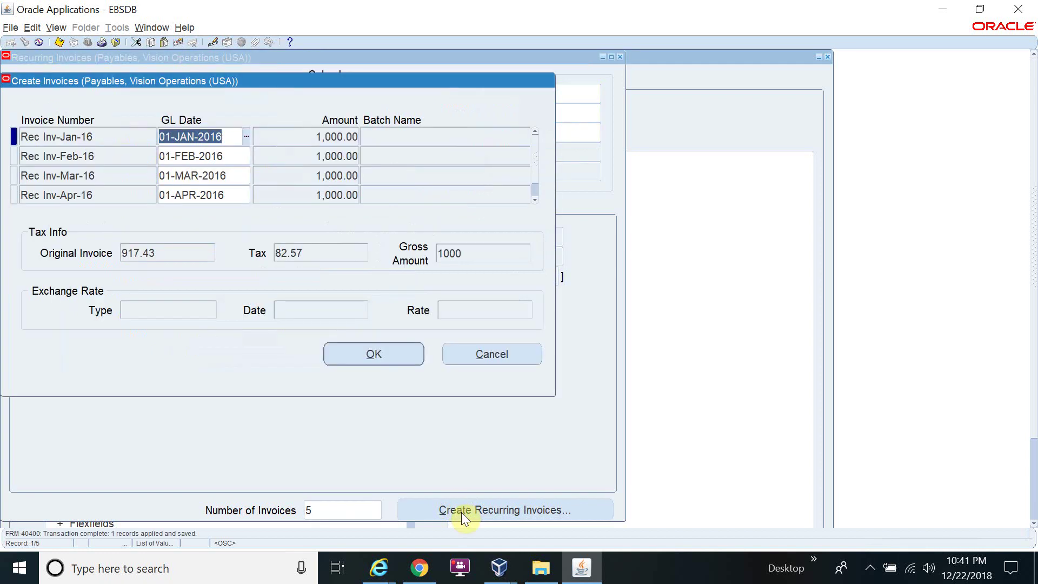
click(536, 198)
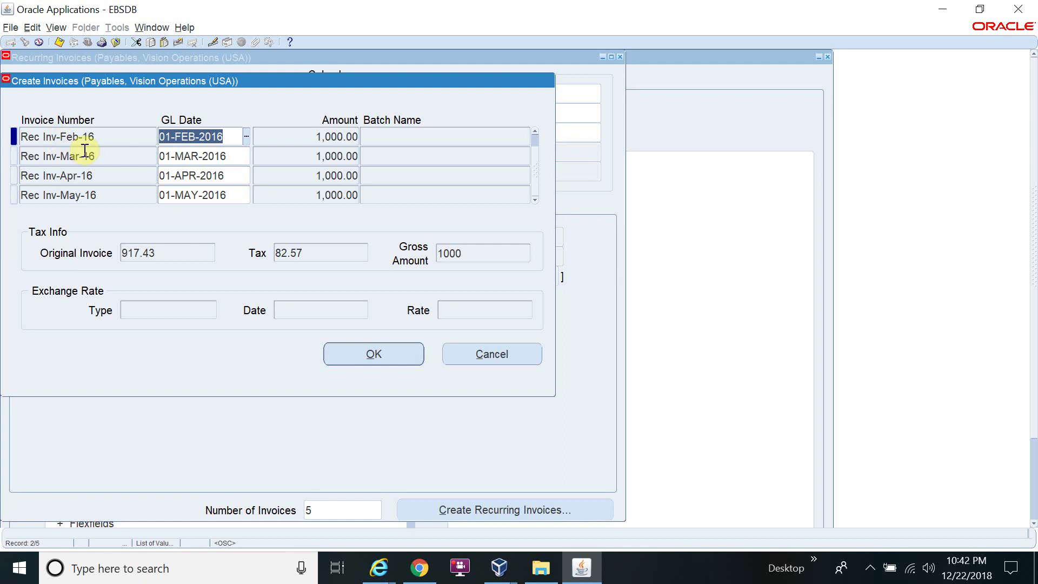
click(481, 357)
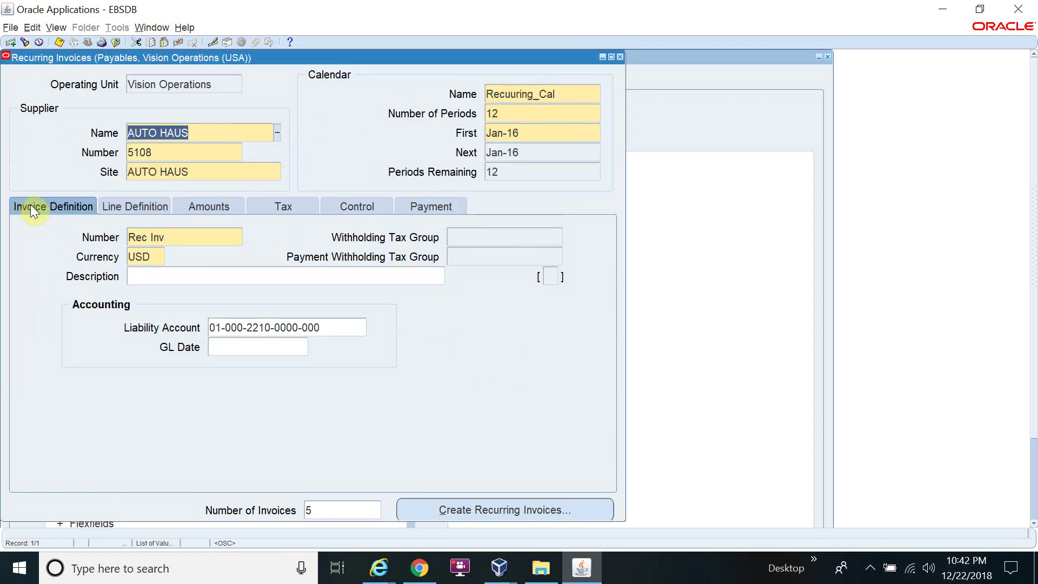
- Try 13 invoices, dismiss the too-many-periods error, then create 12 invoices instead
click(326, 505)
double_click(327, 505)
text(13)
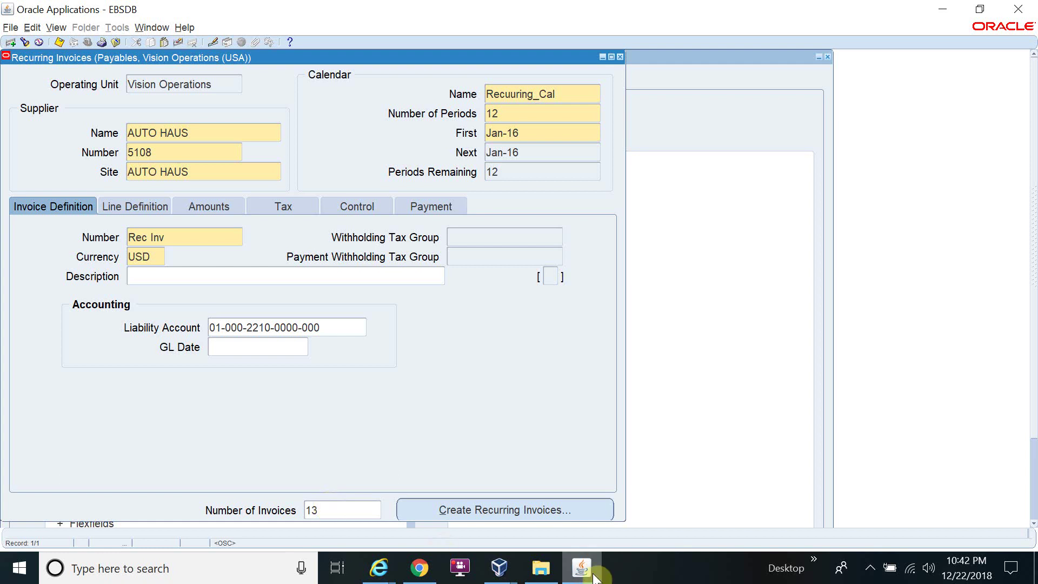
click(542, 510)
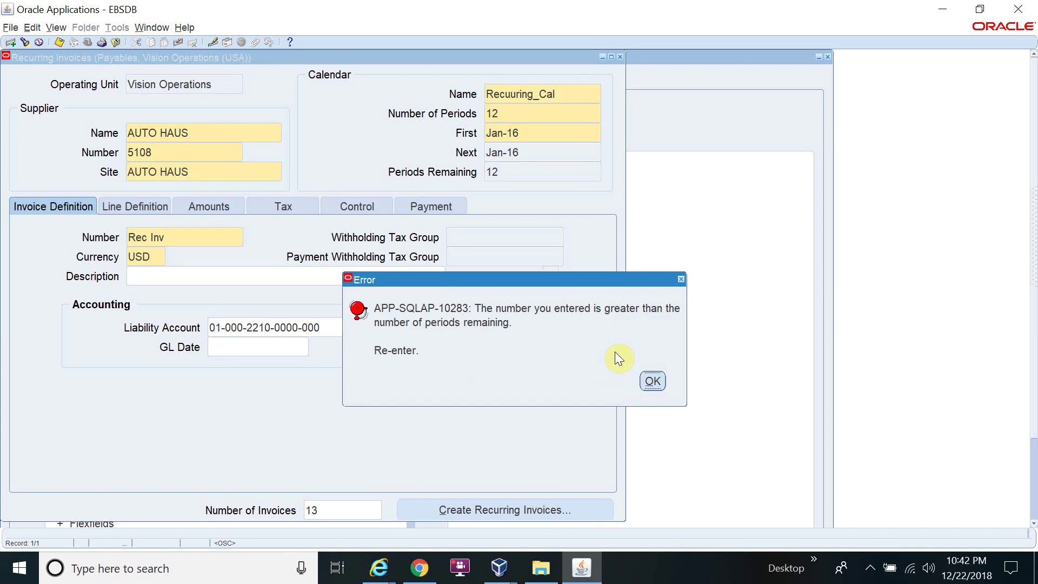
click(651, 381)
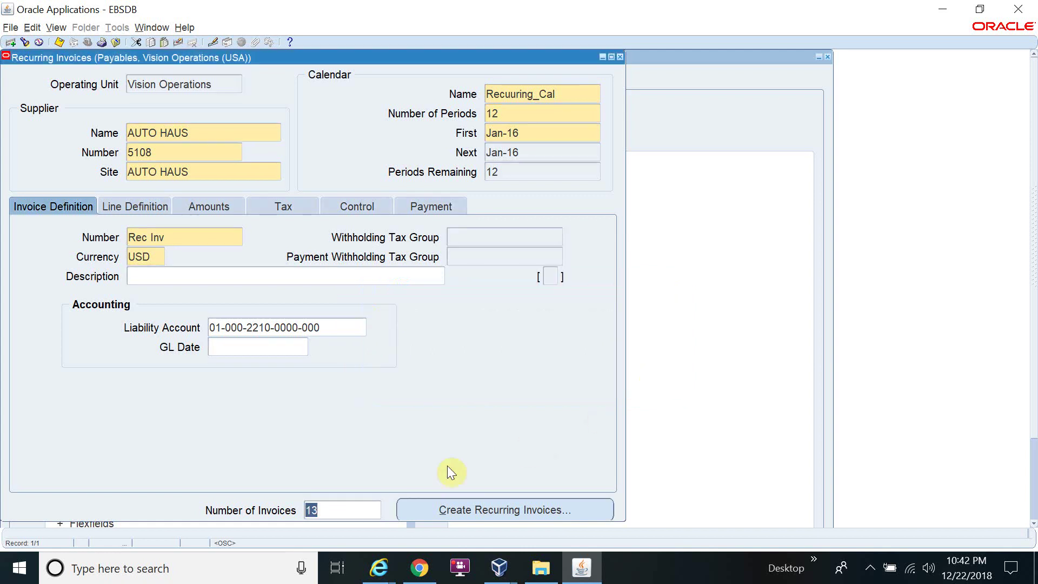
text(12)
click(511, 513)
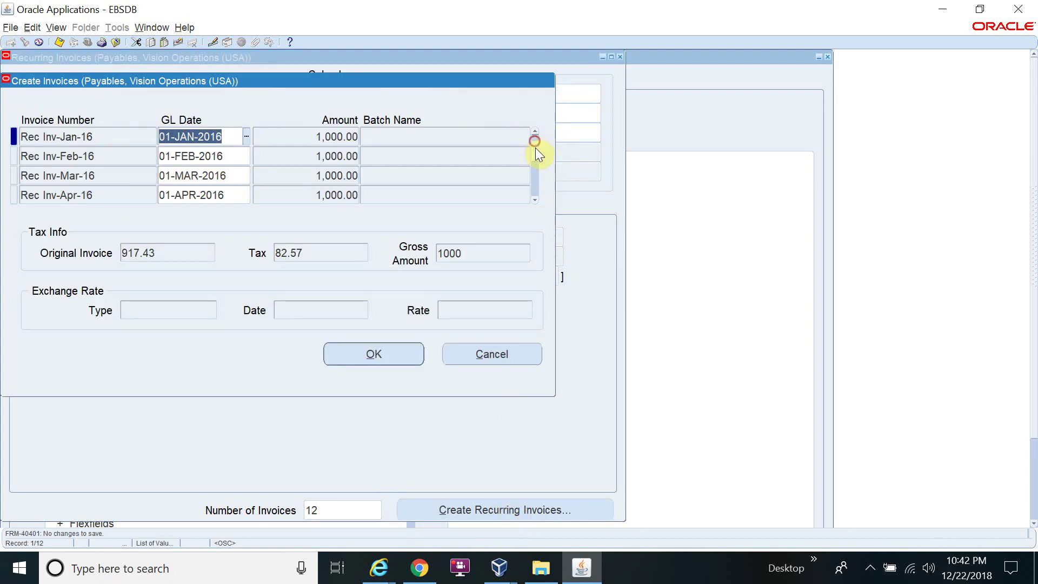
- Review the twelve 1,000.00 Rec Inv invoices from Jan-16 onward and confirm their creation
click(535, 194)
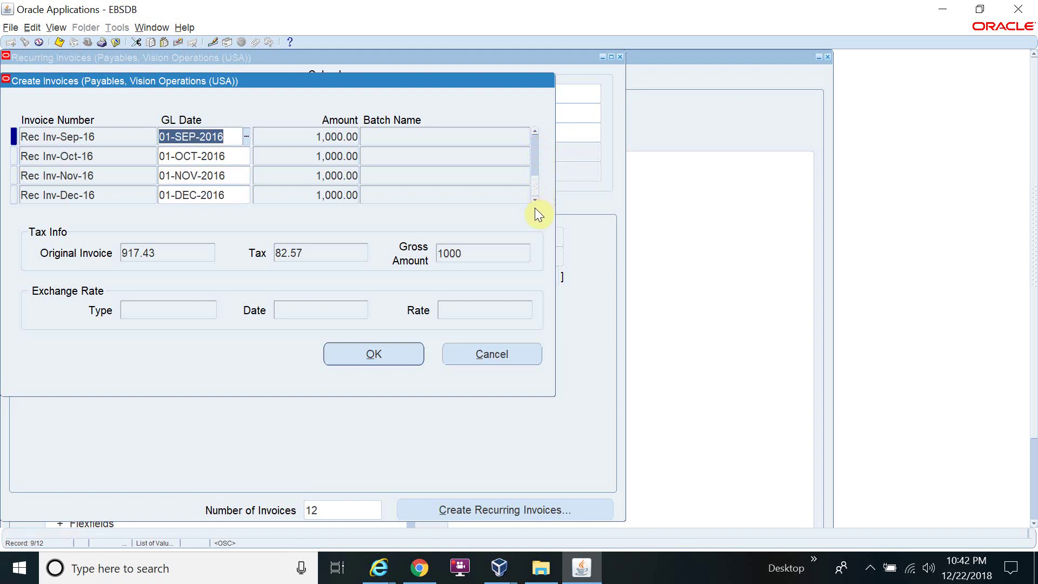
click(536, 132)
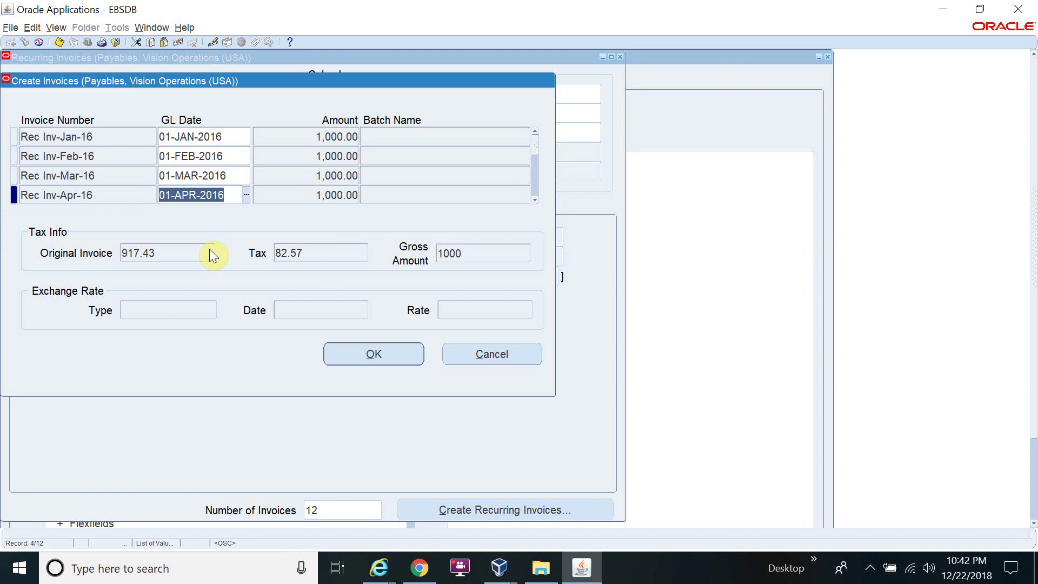
click(346, 357)
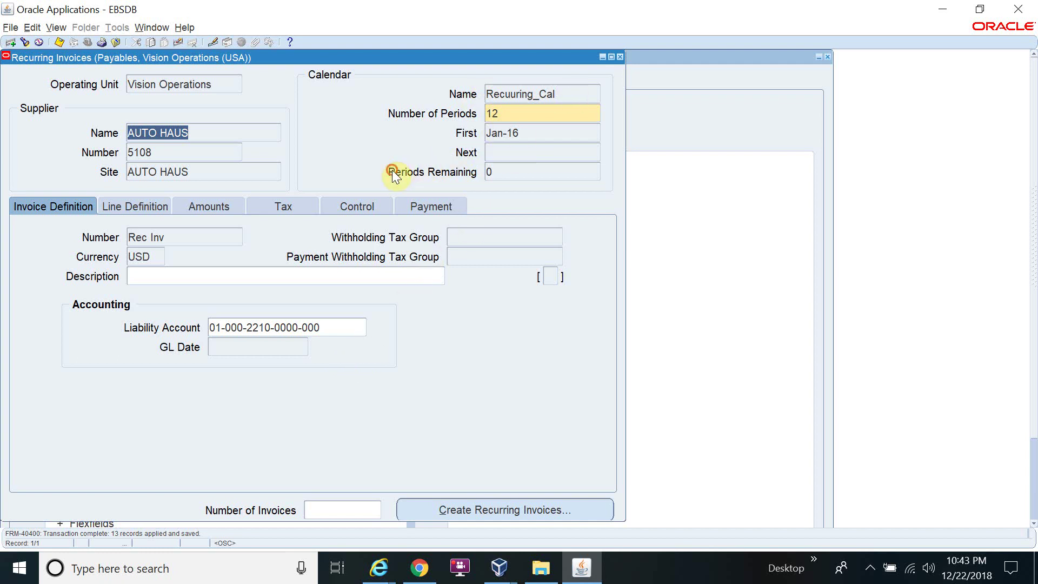
- Check that 0 periods remain and the Rec Inv number, then close the Recurring Invoices form
click(496, 171)
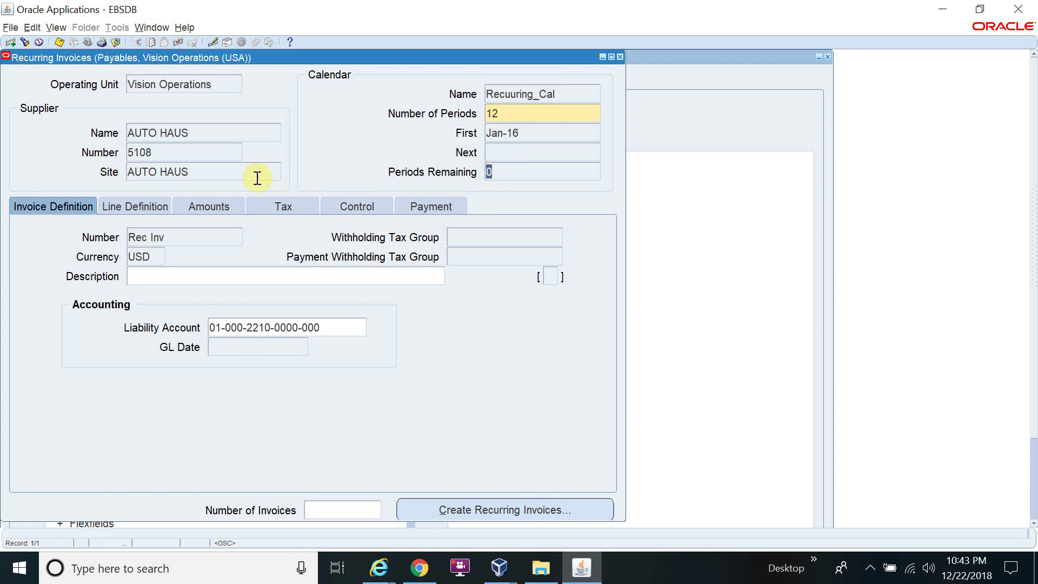
click(197, 237)
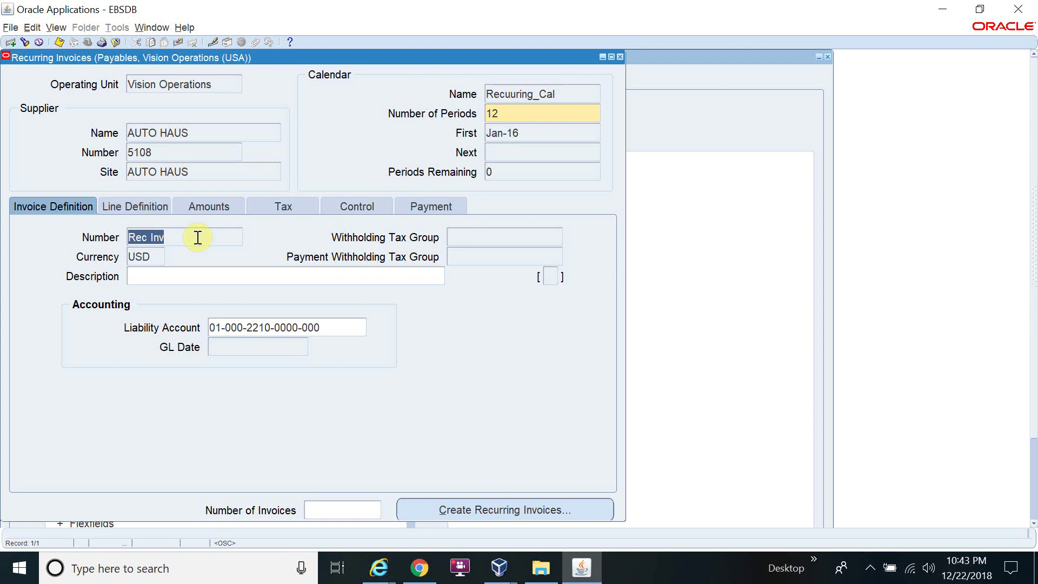
key(F4)
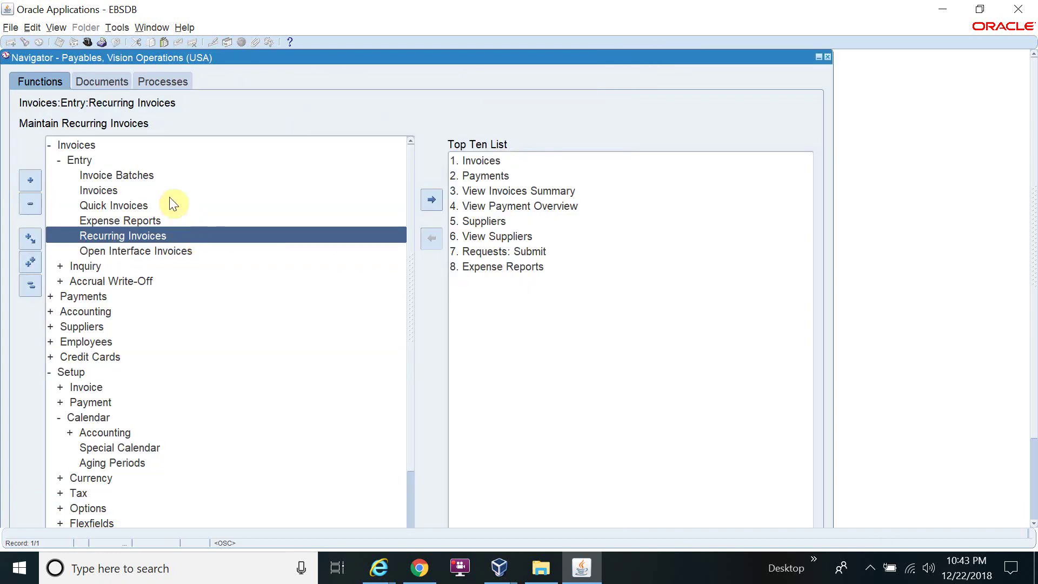
- Search the Invoice Workbench for invoice numbers matching 'Rec Inv%' to list the AUTO HAUS invoices
click(126, 182)
double_click(118, 186)
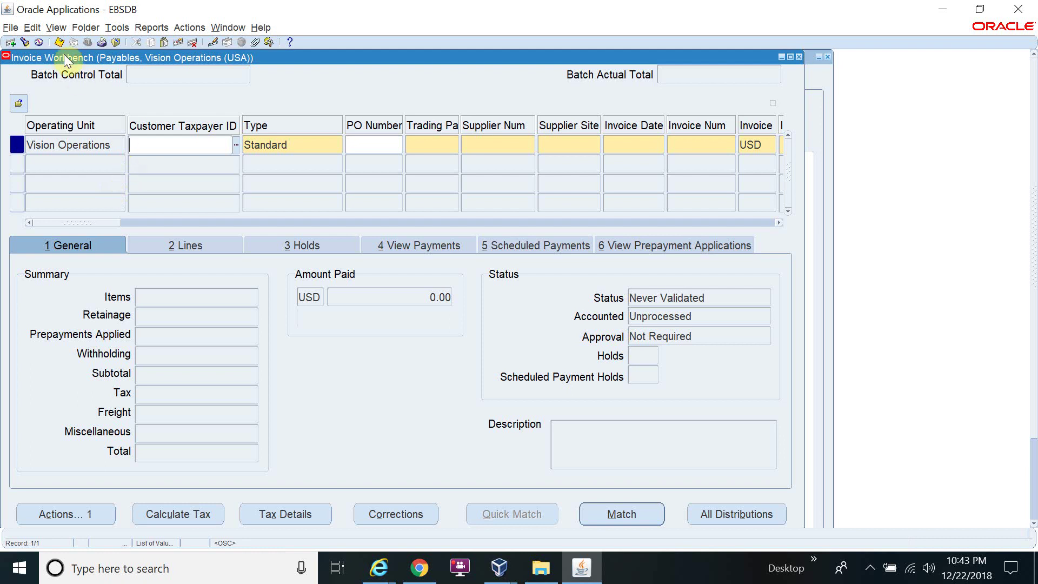
click(26, 43)
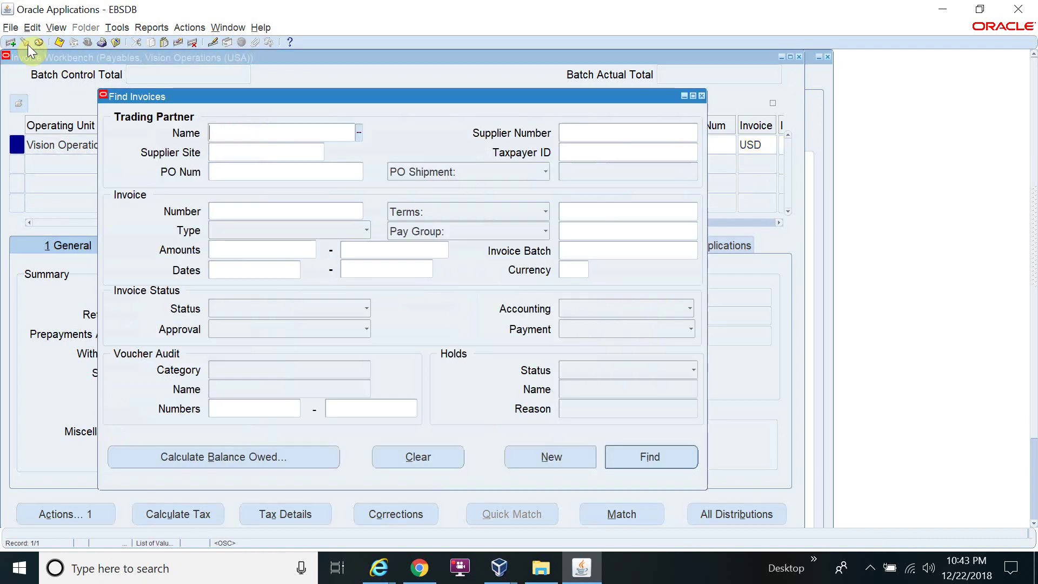
click(246, 211)
text(Rec Inv%)
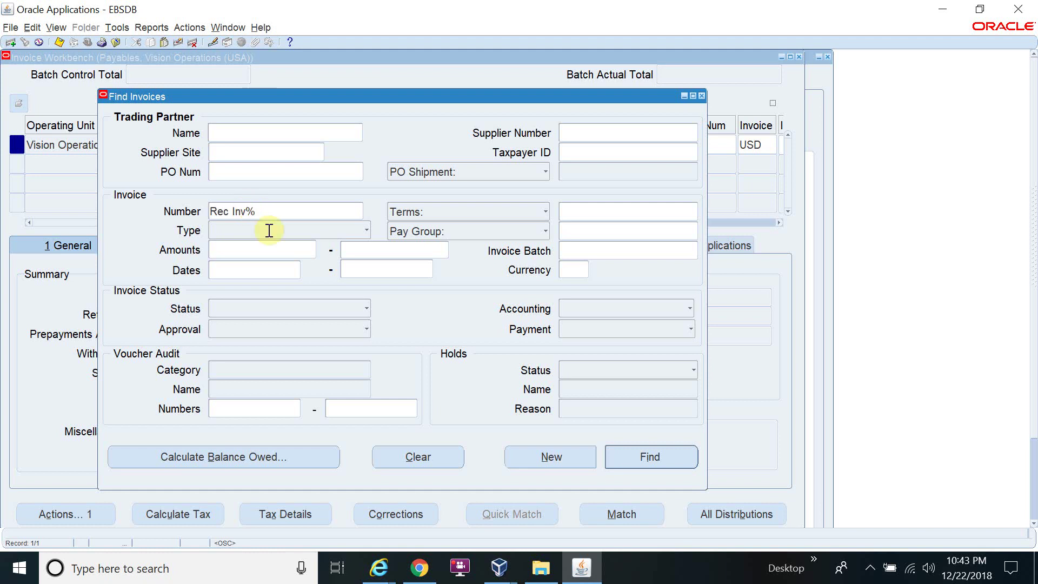
click(626, 461)
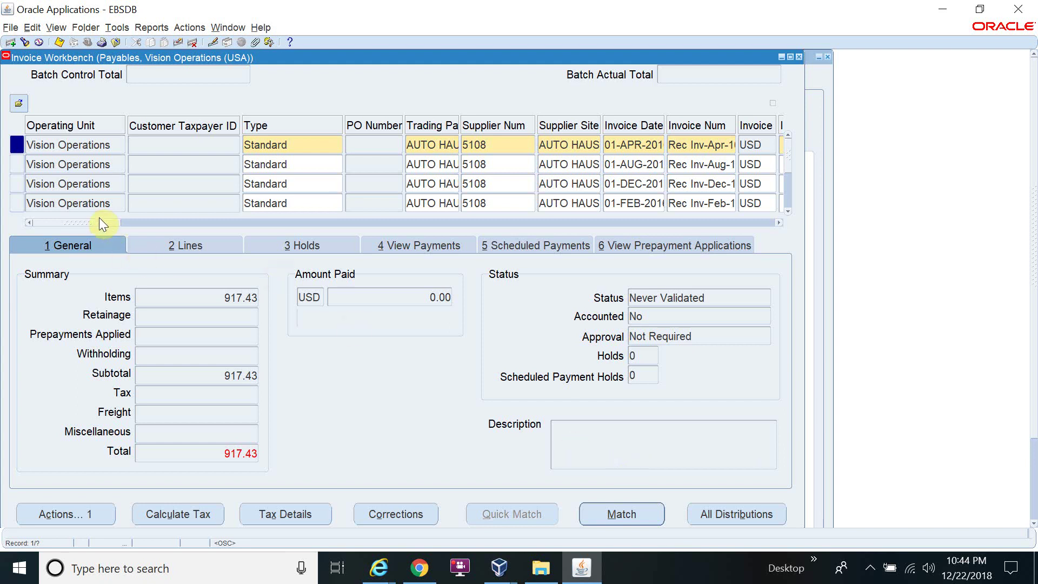
drag(106, 220, 140, 226)
click(391, 146)
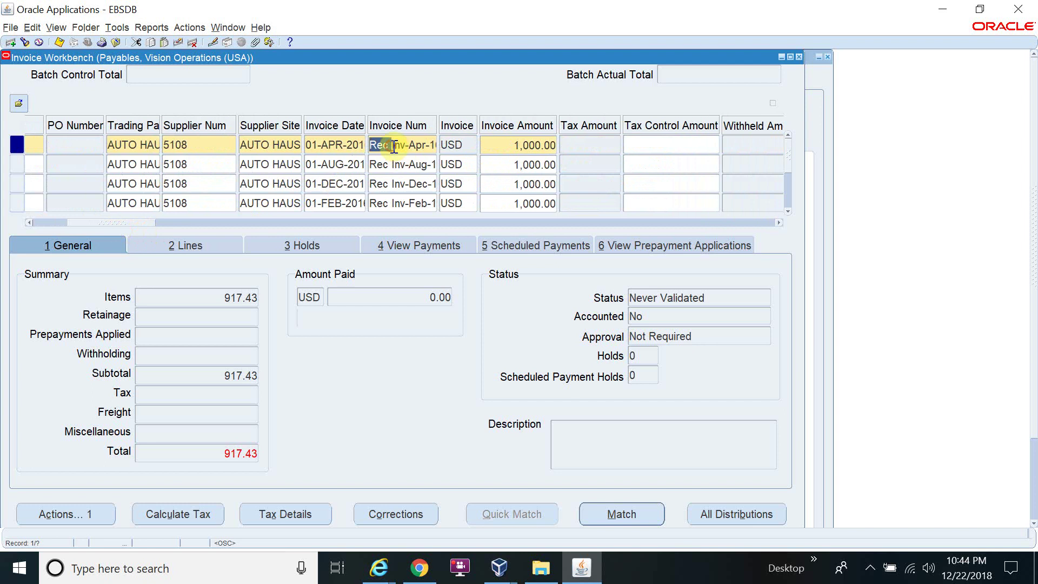
click(402, 165)
click(412, 180)
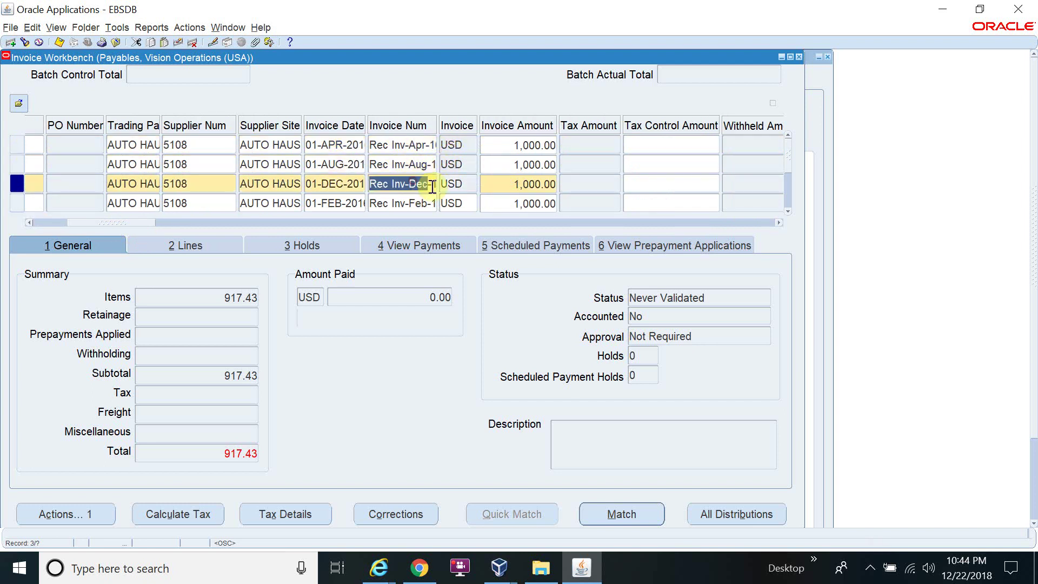
click(430, 145)
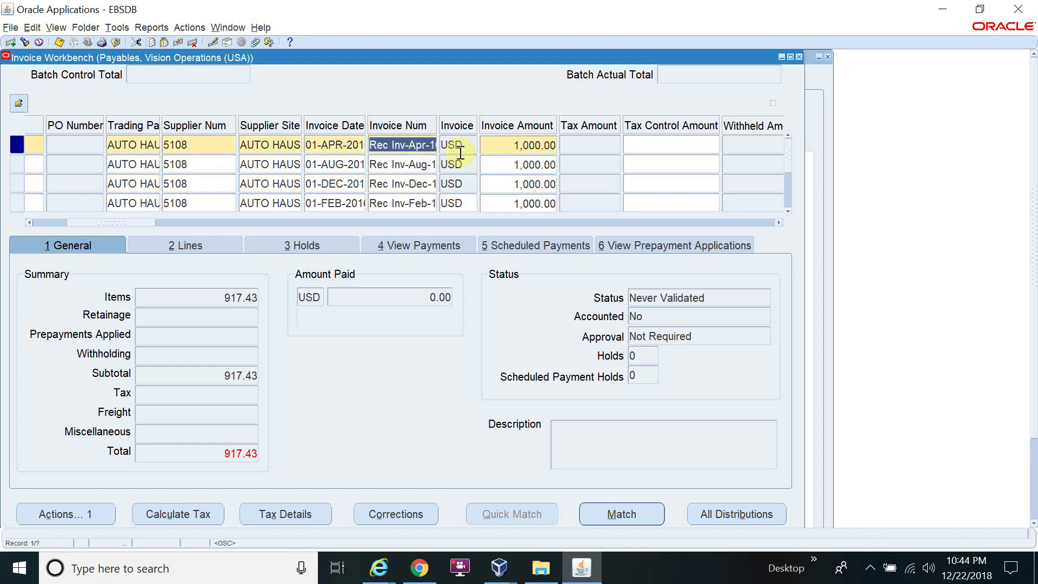
key(Down)
key(Down)
key(Down)
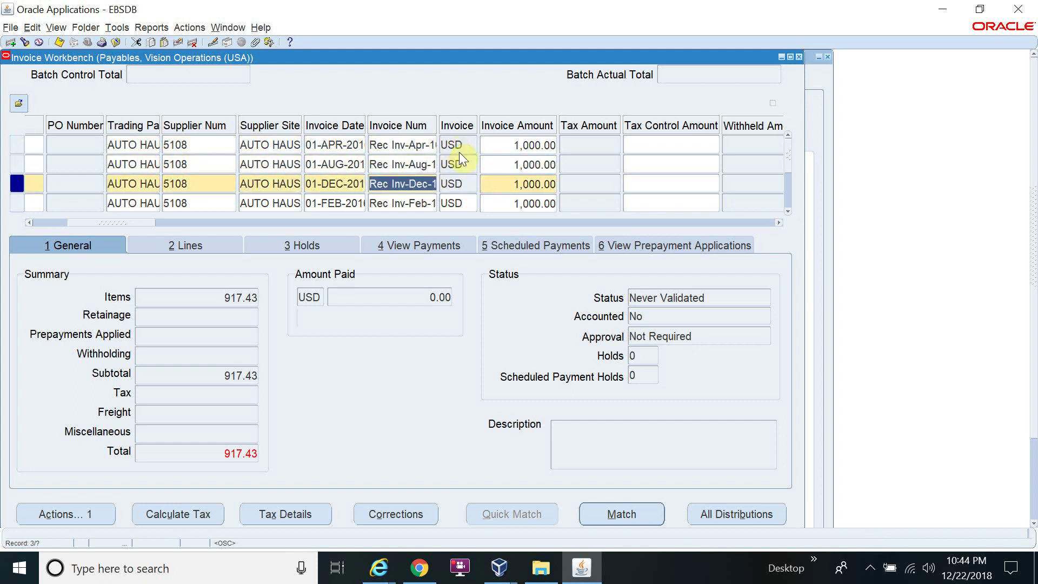
key(Down)
key(Down)
key(Down)
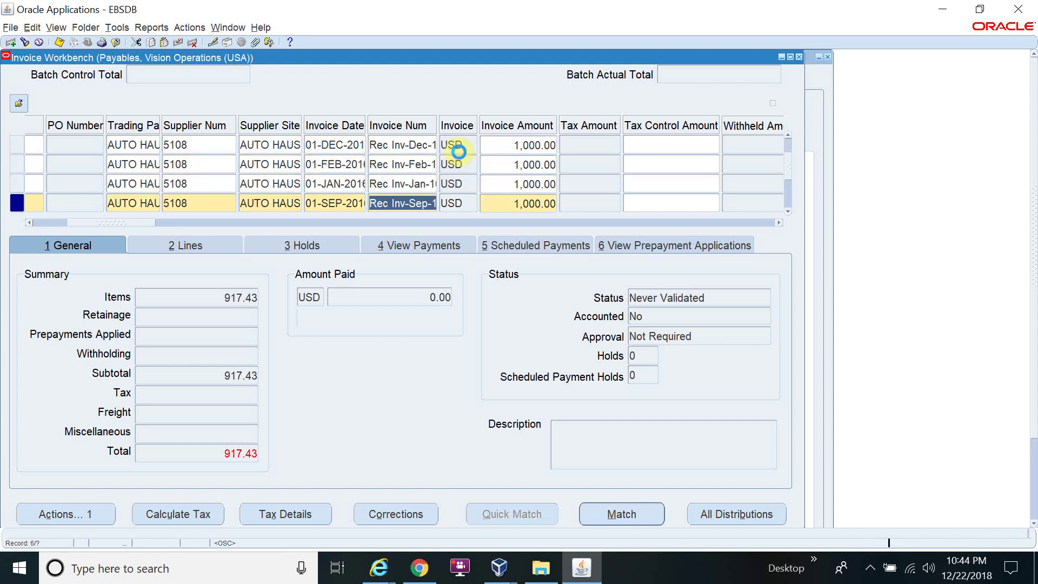
key(Down)
key(Down)
key(Down)
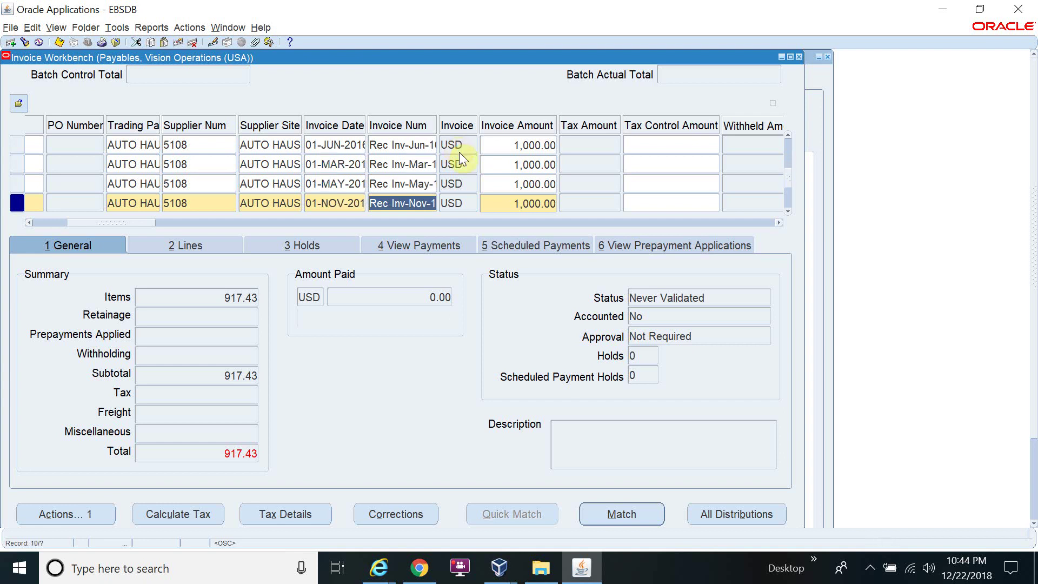
key(Down)
key(Down)
key(Down)
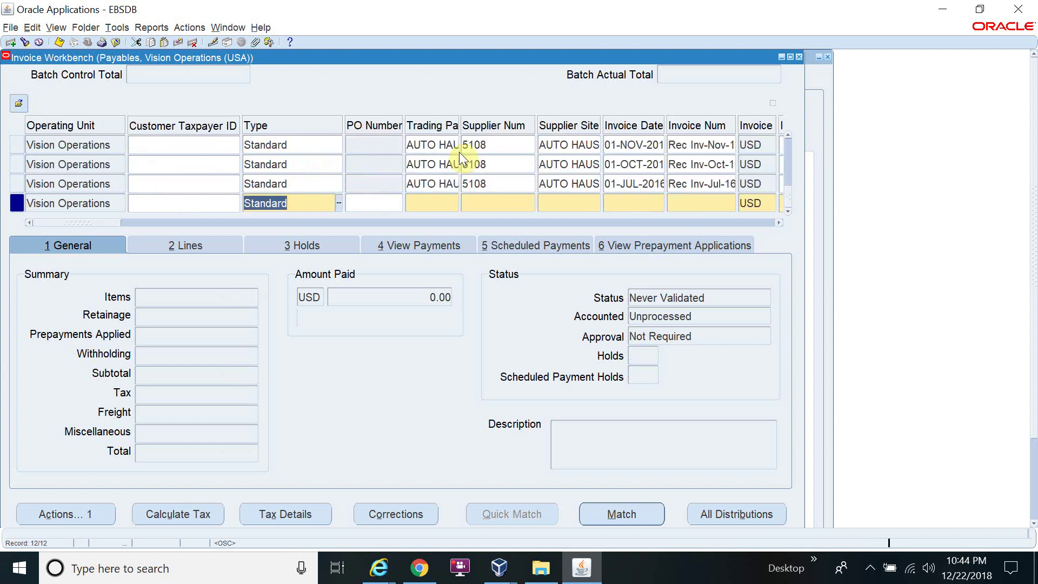
key(Up)
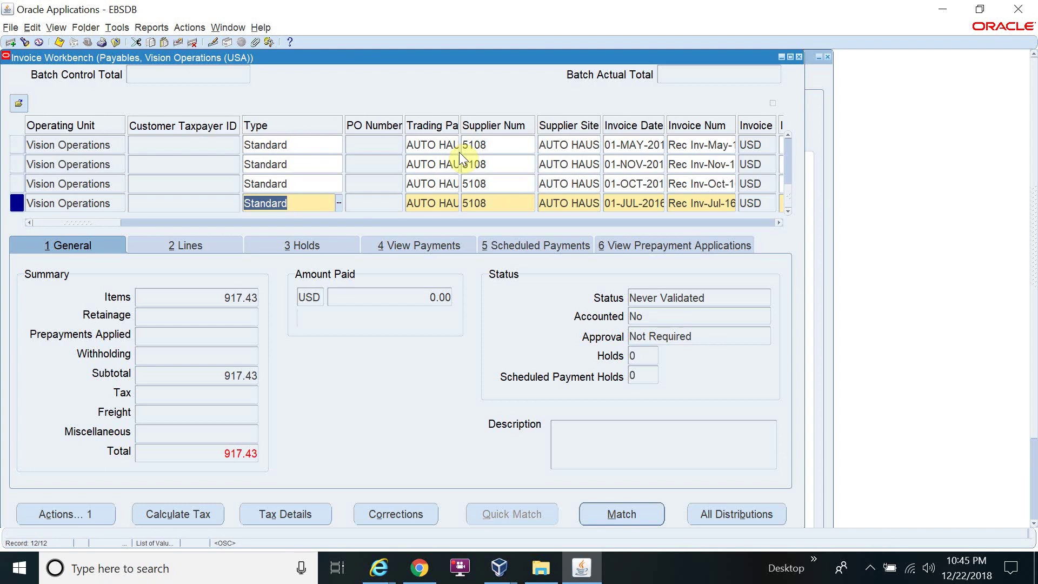
drag(102, 225, 177, 243)
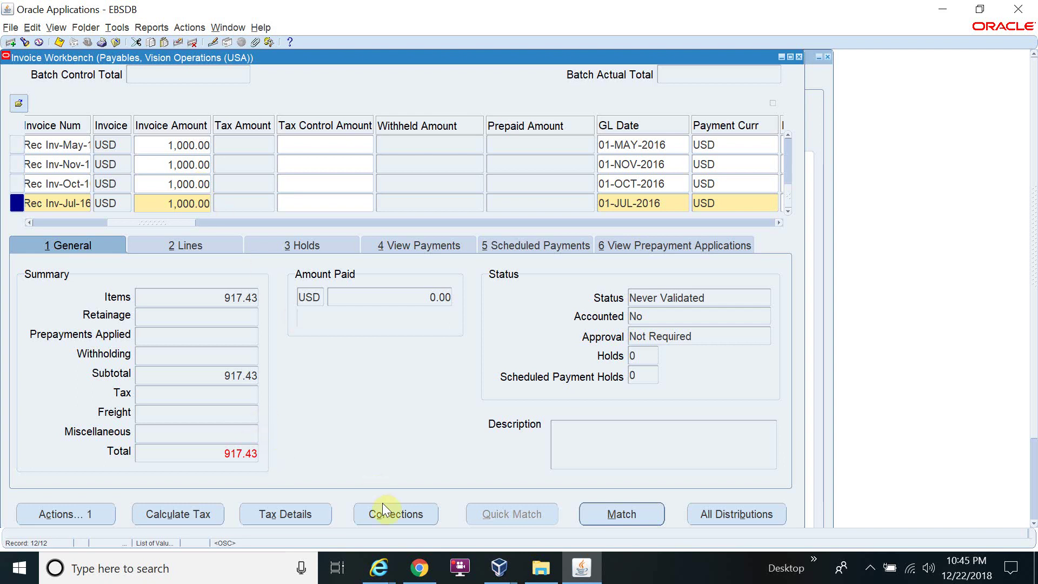
click(460, 574)
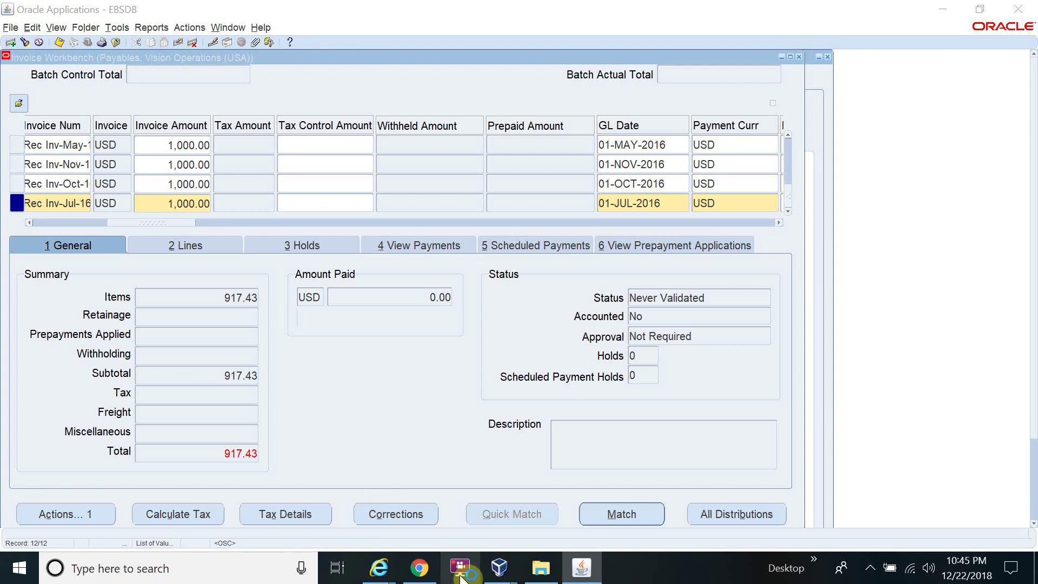